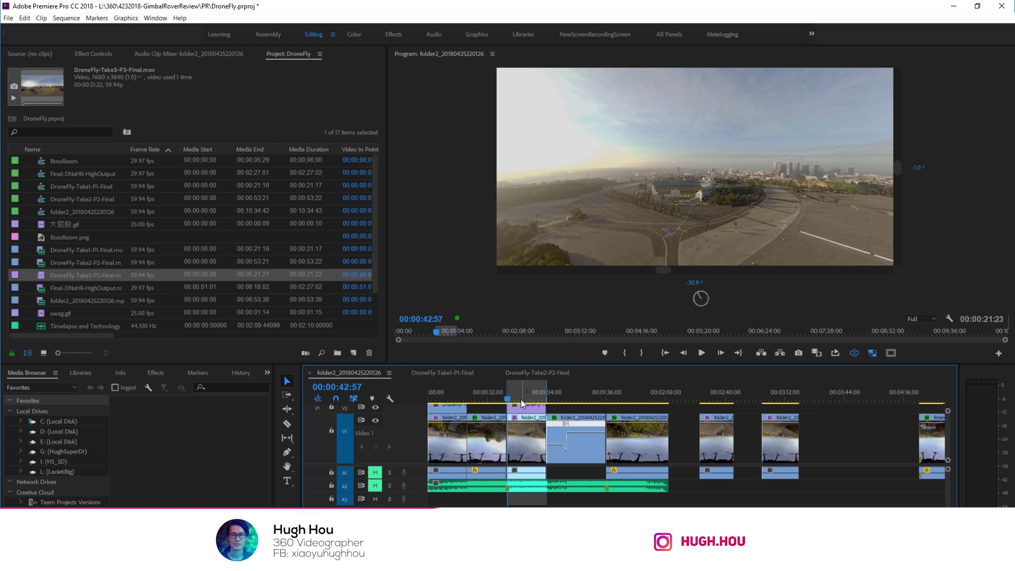
Step: Pan and tilt the 360 view in the Program monitor to look around the drone scene
left_click_drag(584, 227, 722, 265)
left_click_drag(749, 150, 693, 207)
left_click(92, 82)
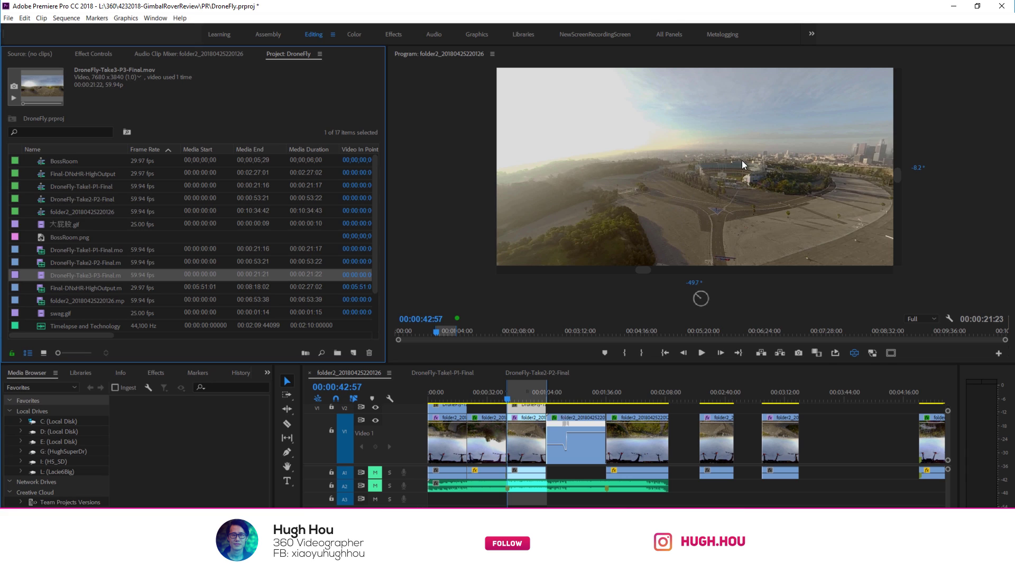
left_click_drag(756, 154, 748, 176)
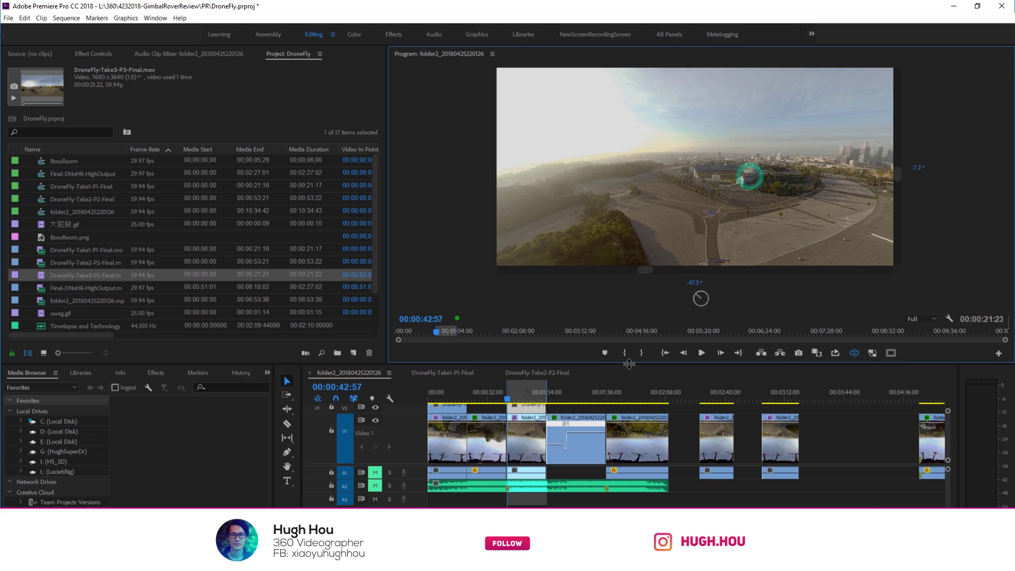
Step: Test-play the sequence at full resolution, watch for dropped frames, then stop and pan the paused frame
key("space")
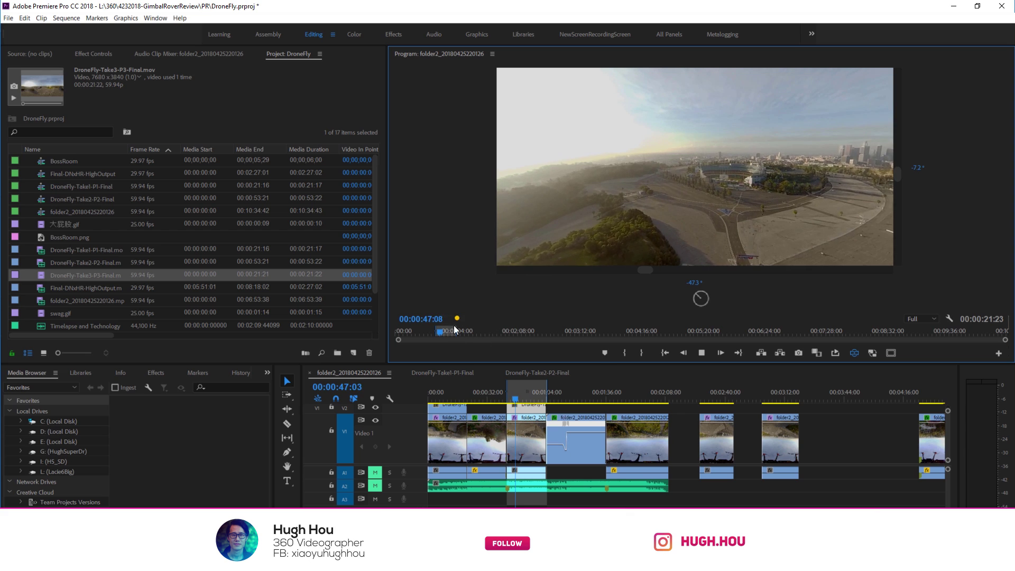
mouse_move(456, 319)
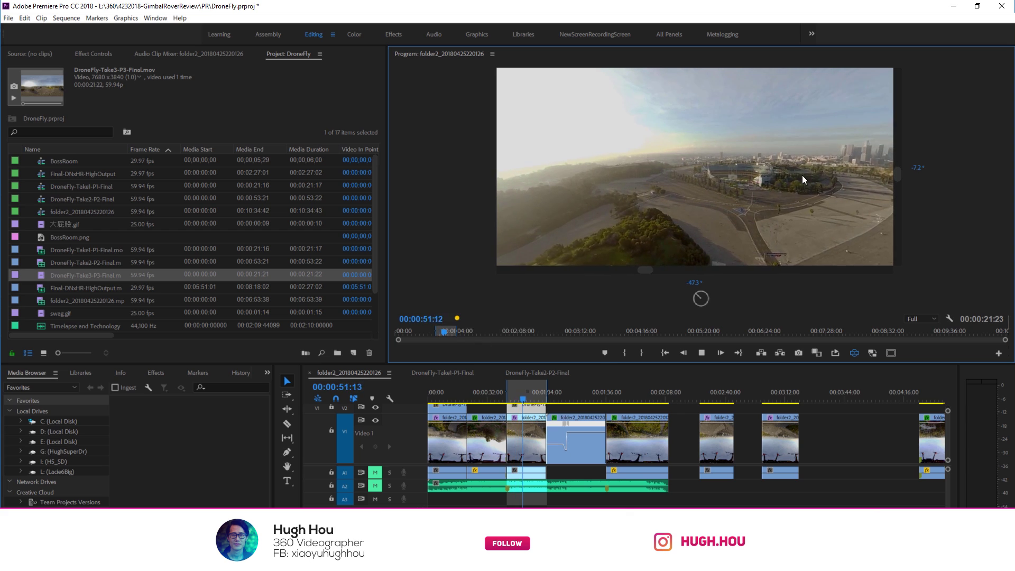
key("space")
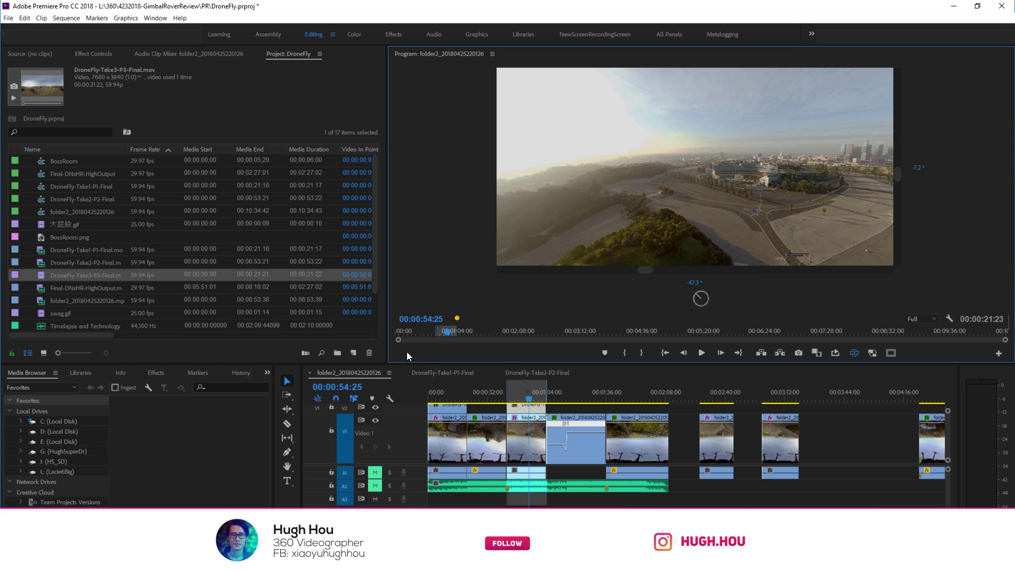
left_click_drag(581, 238, 744, 185)
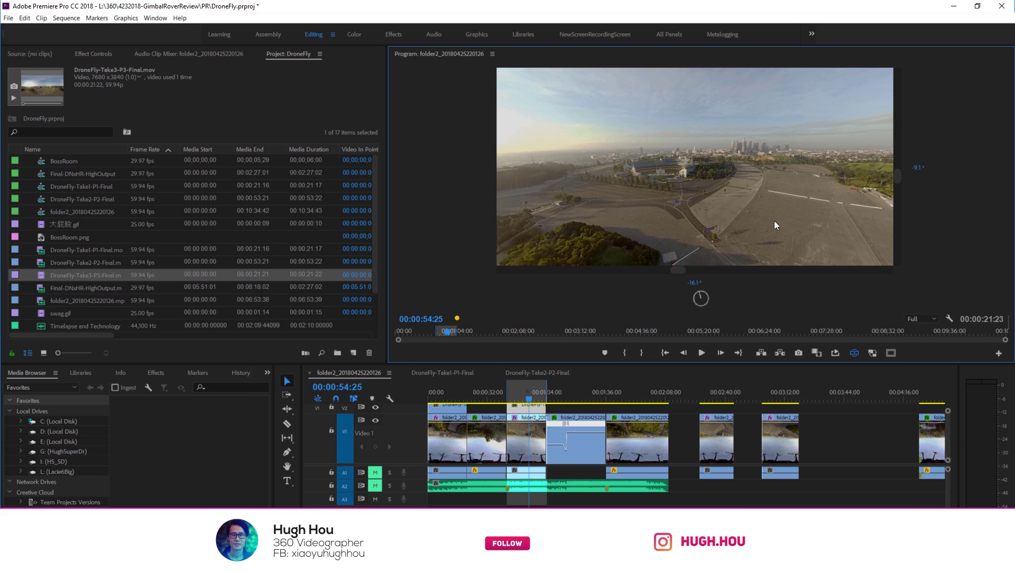
Step: Move the playhead back to about 45 seconds, turn on proxies, and test-play the sequence
left_click(521, 389)
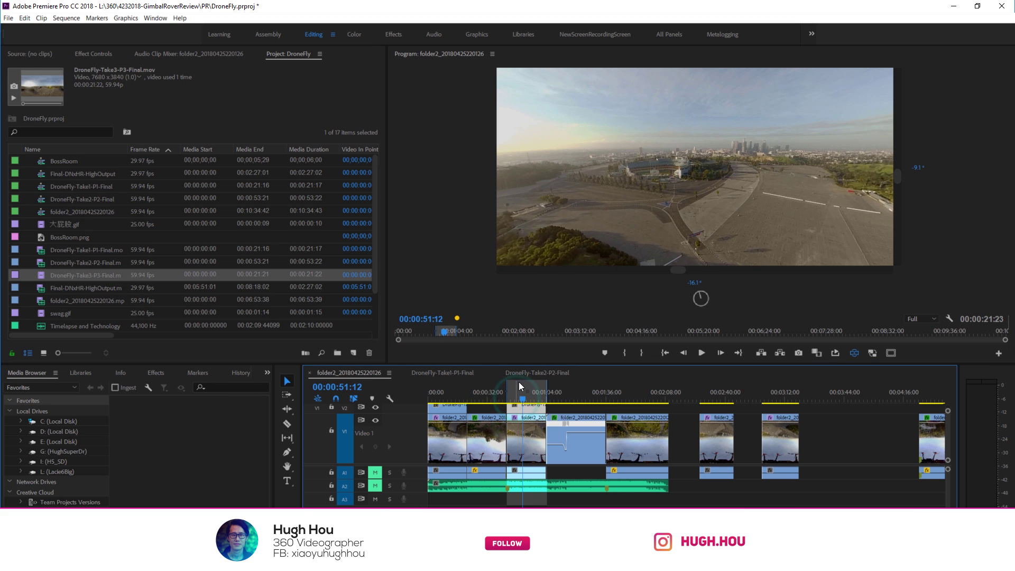
left_click_drag(522, 401, 512, 401)
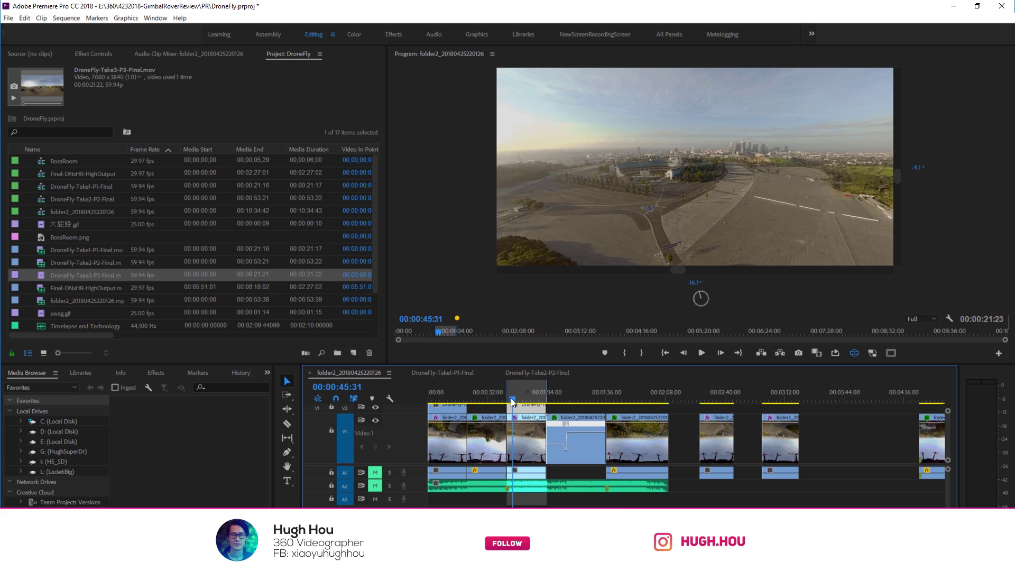
left_click(872, 353)
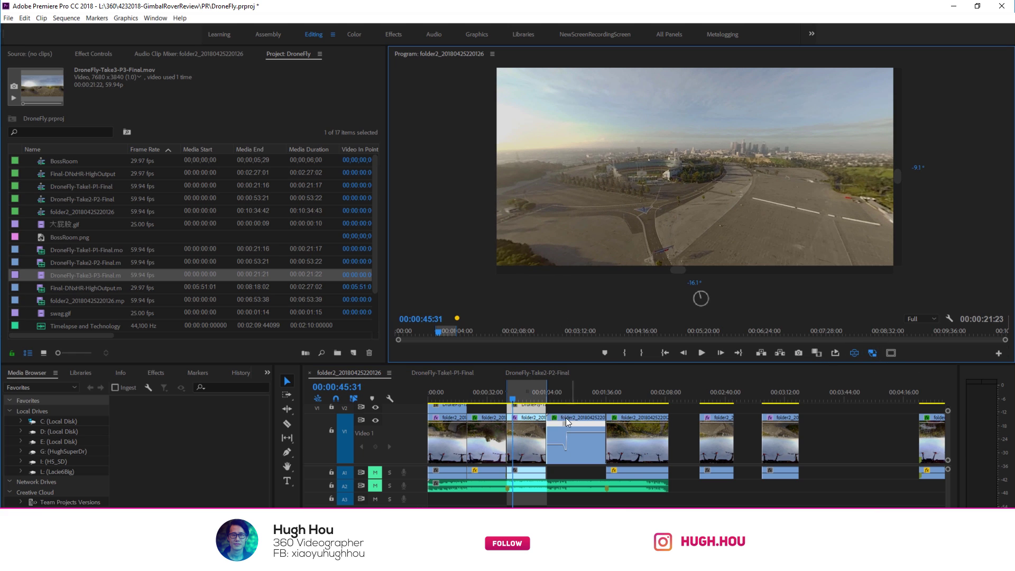
left_click(522, 402)
key("space")
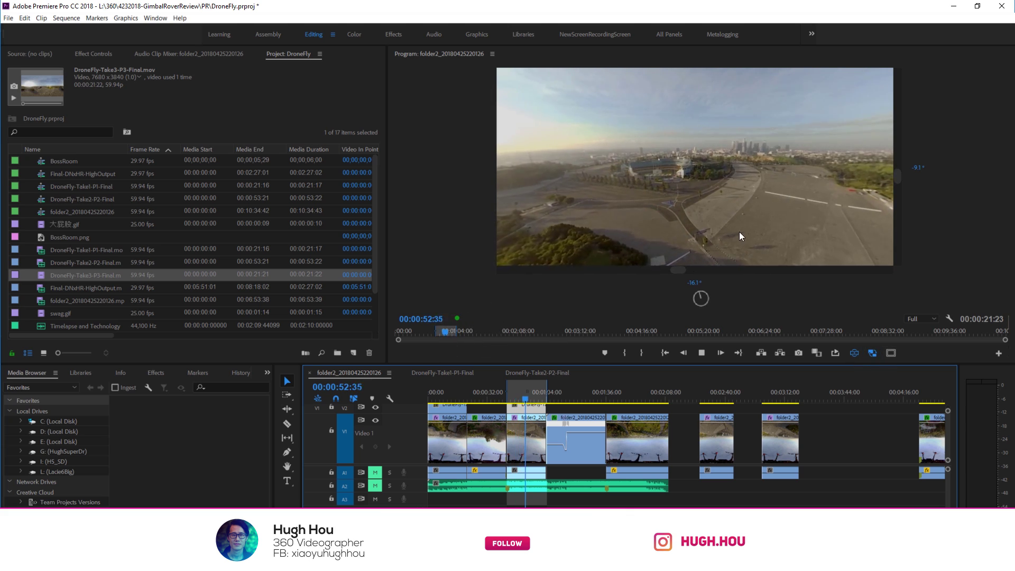
key("space")
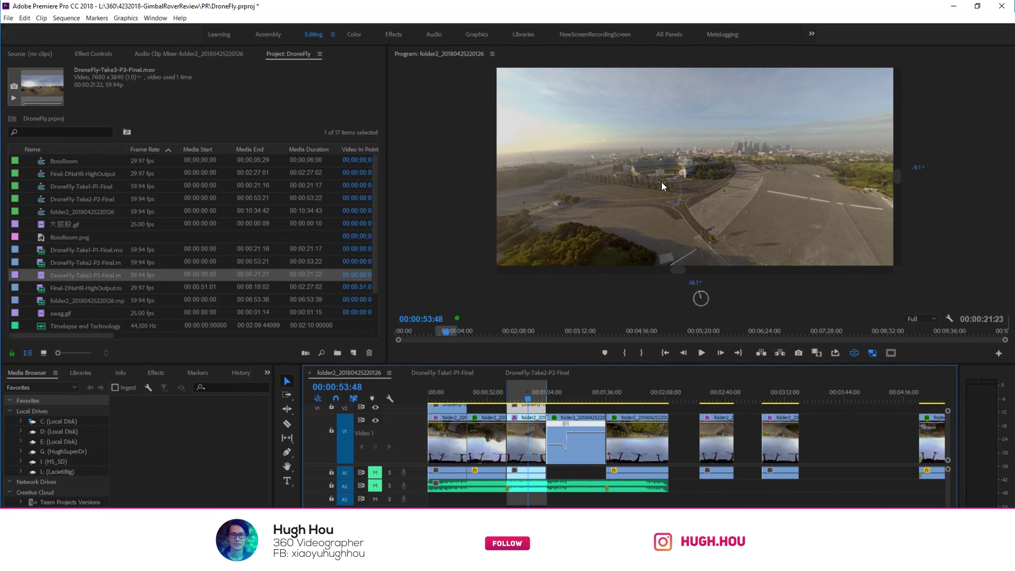
Step: Toggle proxies off and back on to compare, then open the monitor's Button Editor
left_click(872, 353)
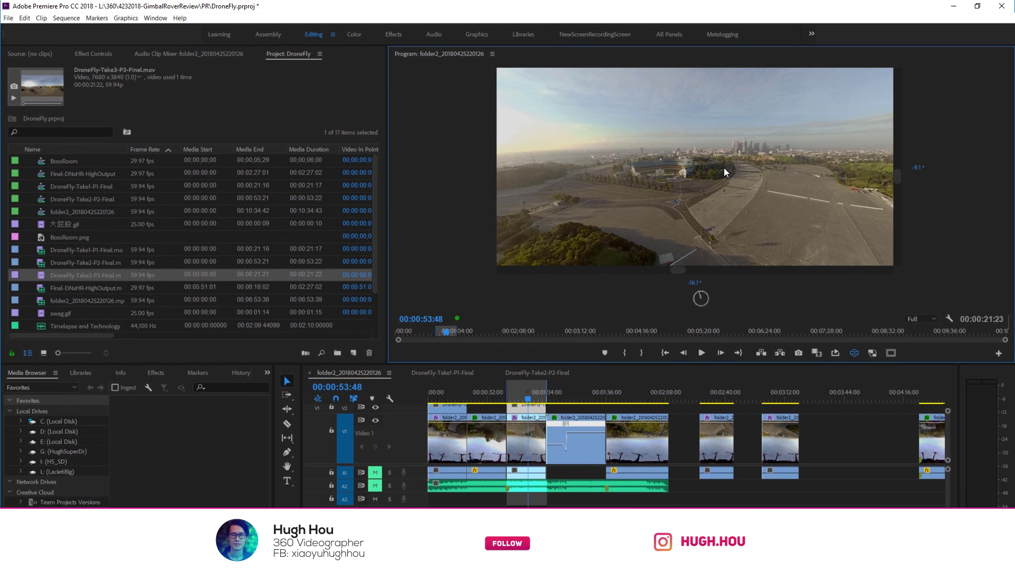
left_click(873, 353)
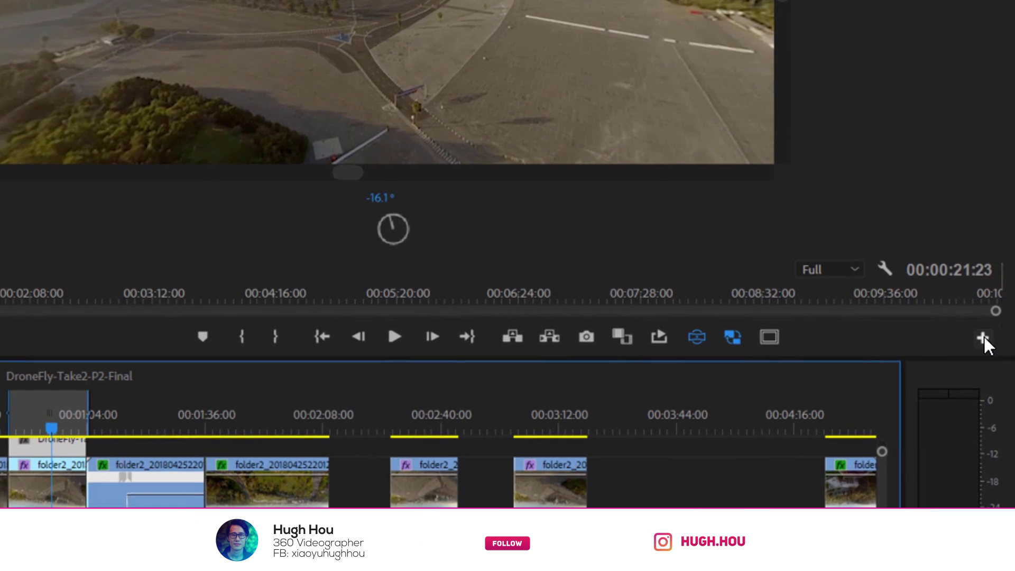
left_click(998, 354)
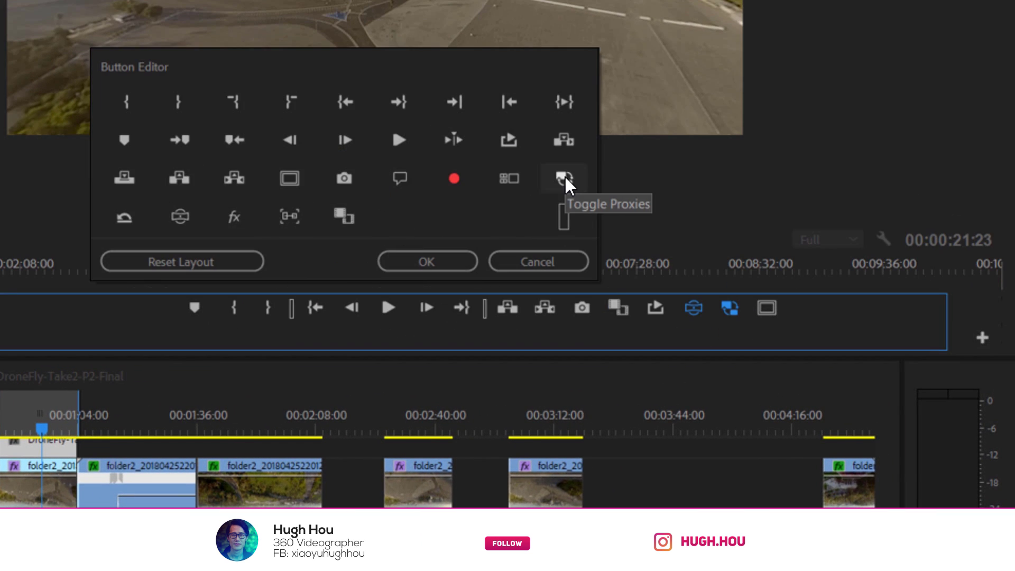
key("Return")
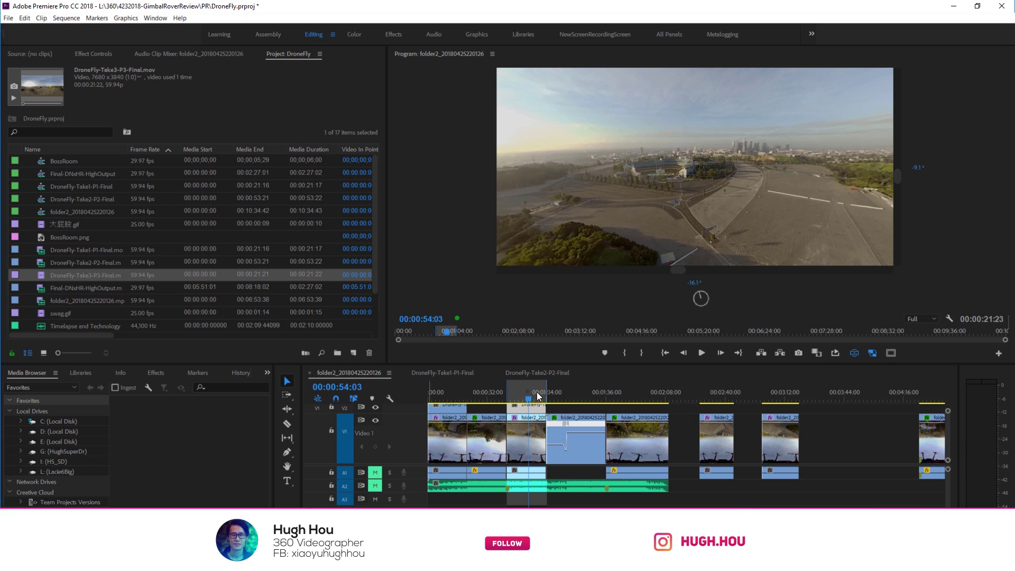
left_click(522, 397)
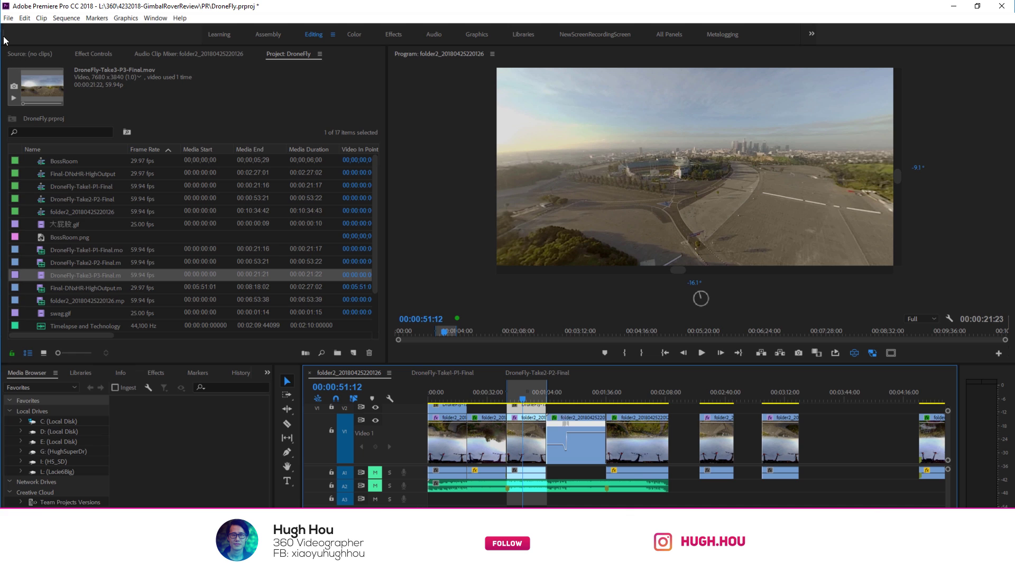
Step: In Project Settings > Ingest Settings, enable ingest with the Create Proxies action
left_click(9, 18)
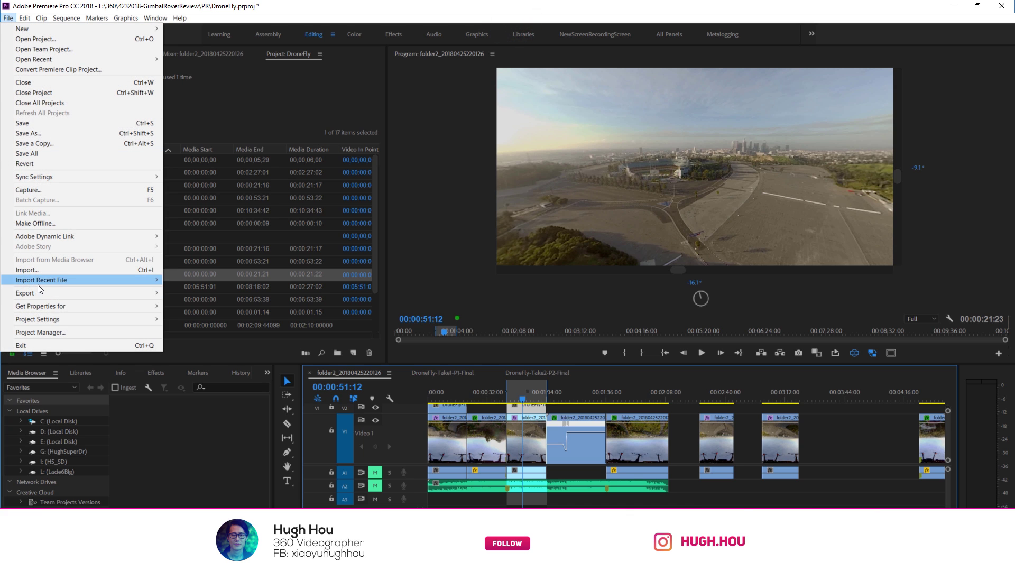
mouse_move(32, 321)
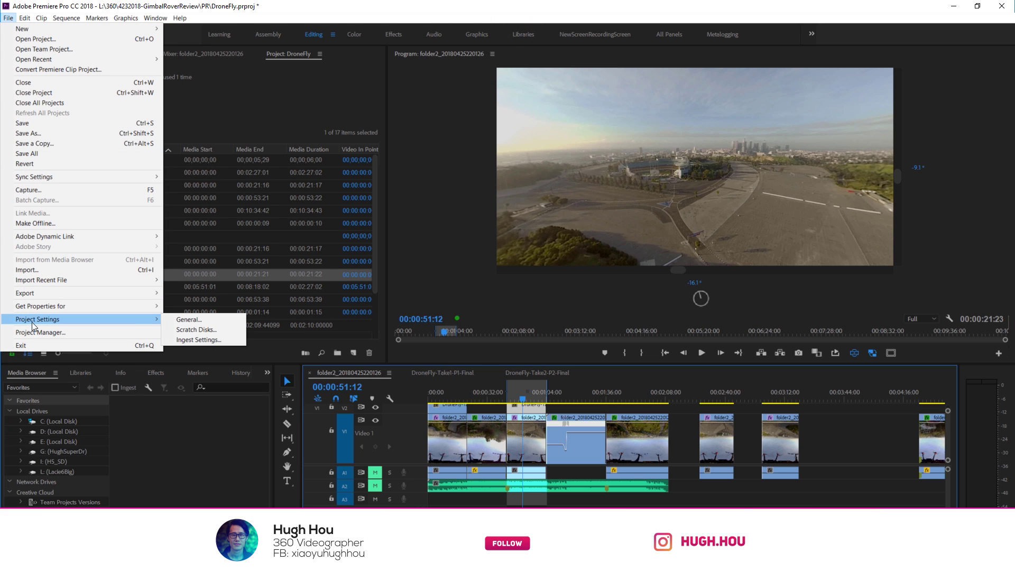
left_click(188, 340)
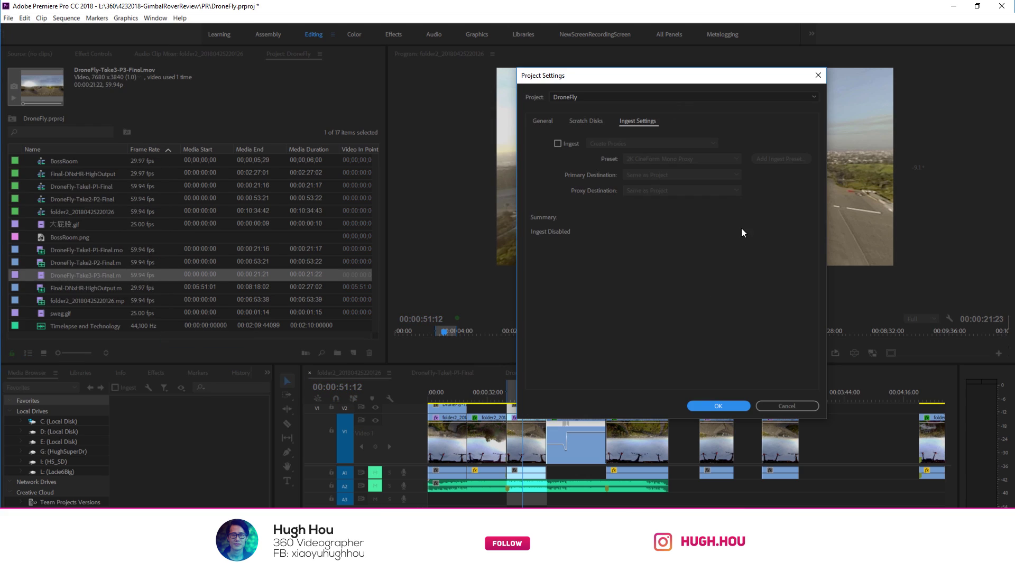
left_click(559, 144)
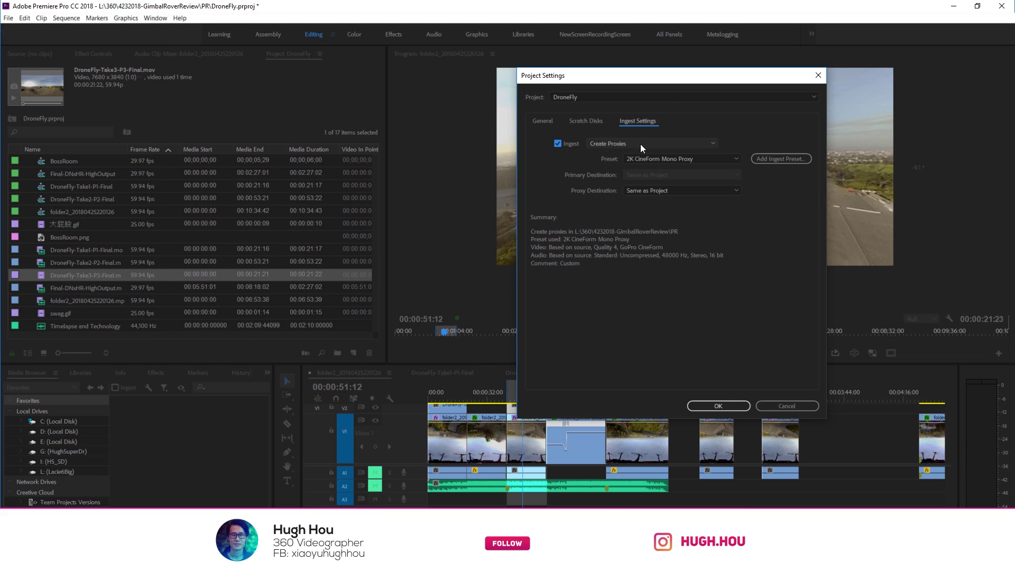
left_click(641, 146)
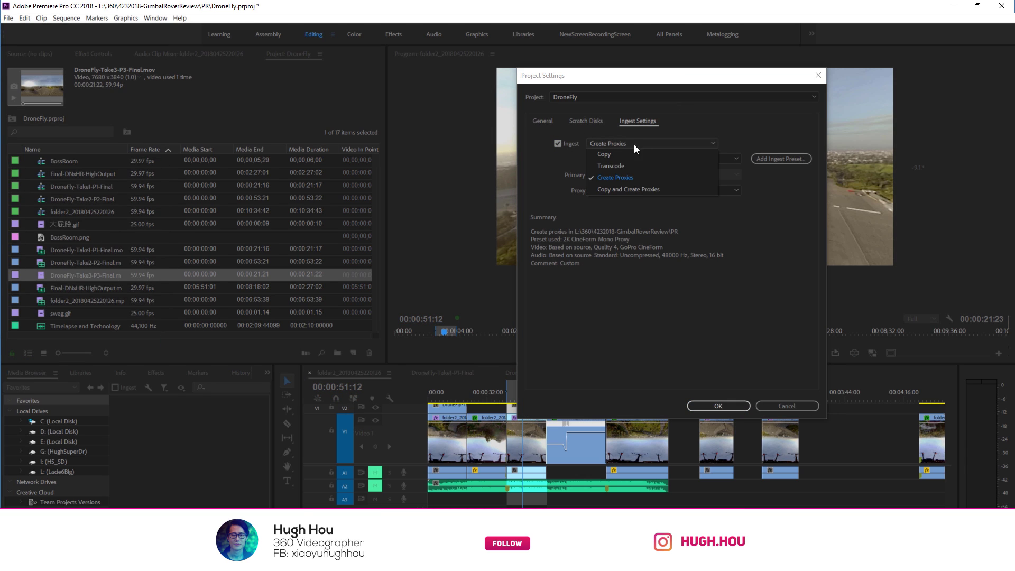
left_click(615, 179)
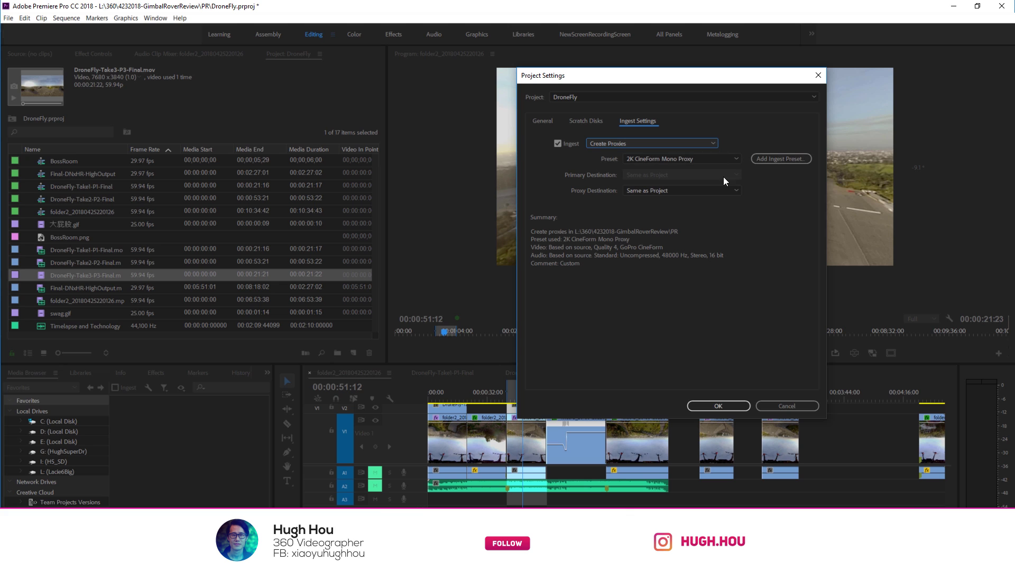
Step: Add the 2K CineForm Mono Proxy.epr file as the ingest proxy preset
left_click(782, 161)
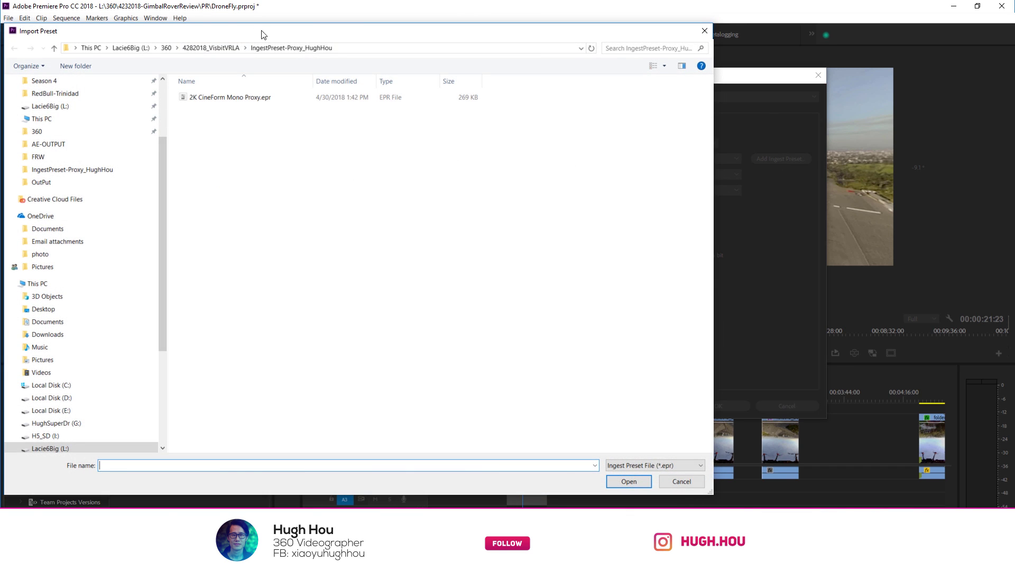
left_click_drag(260, 33, 330, 60)
left_click(284, 125)
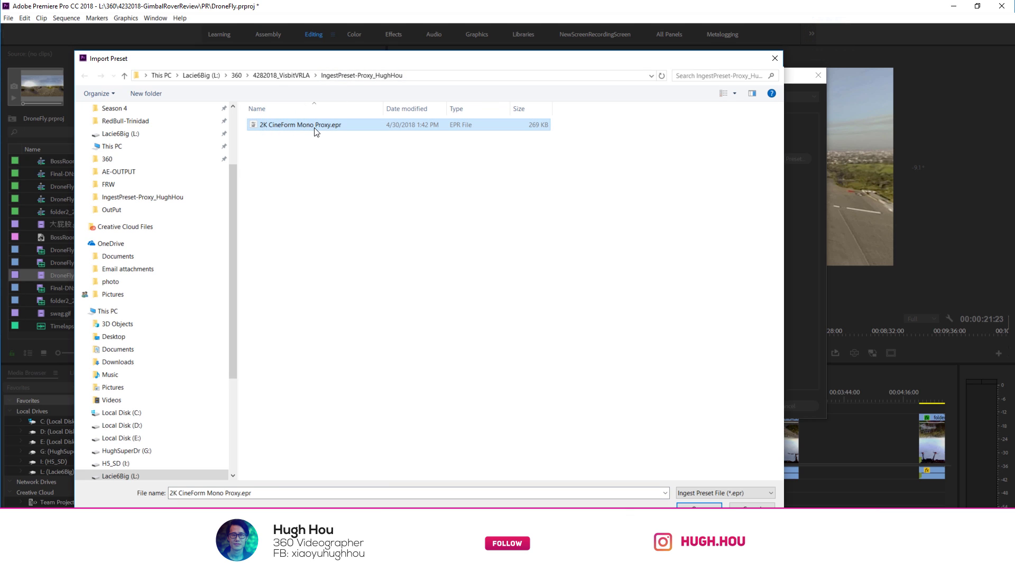
left_click_drag(370, 63, 322, 58)
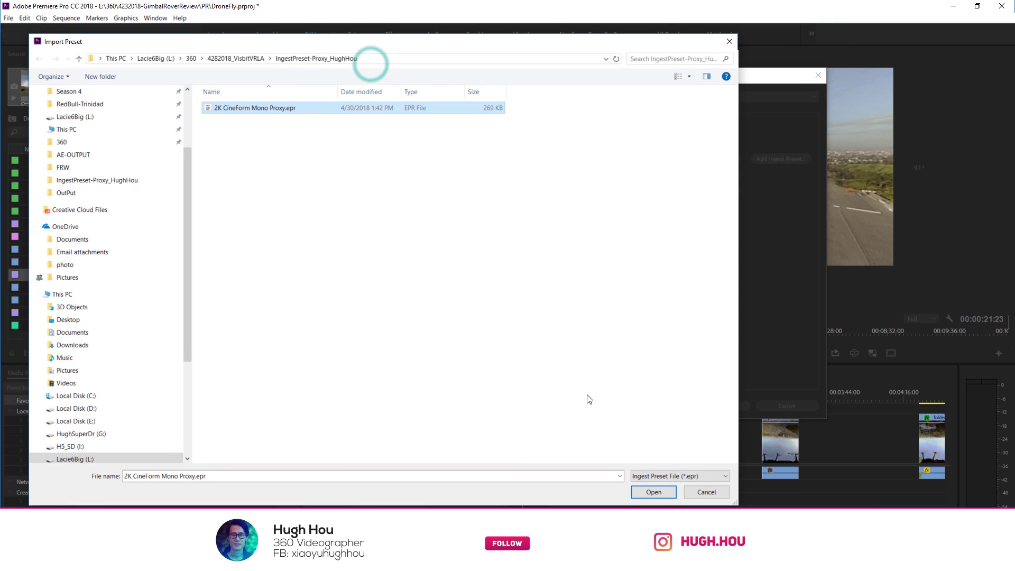
left_click(650, 492)
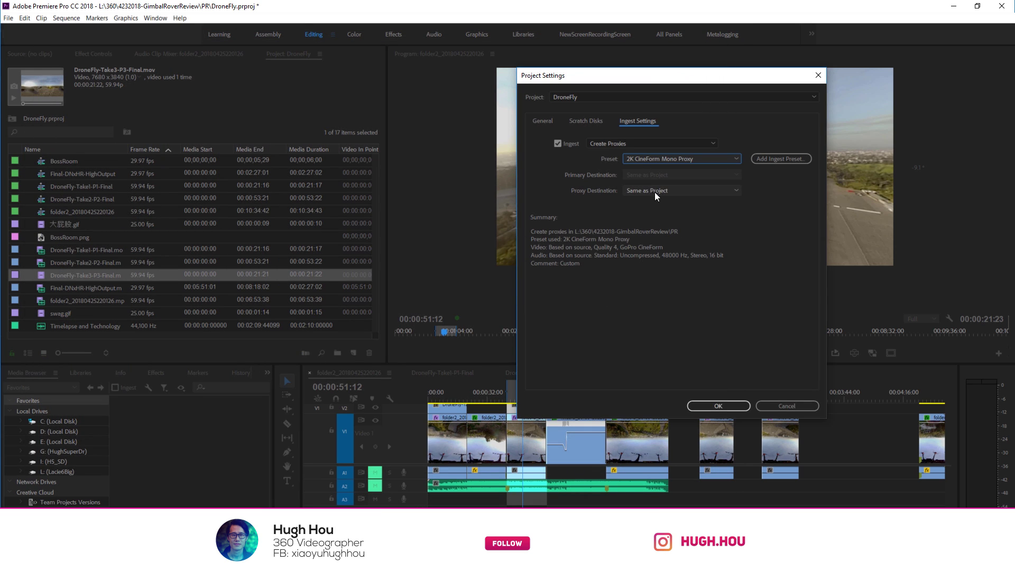
Step: Apply the ingest settings, minimise Media Encoder, and return the playhead to about 47 seconds
left_click(713, 405)
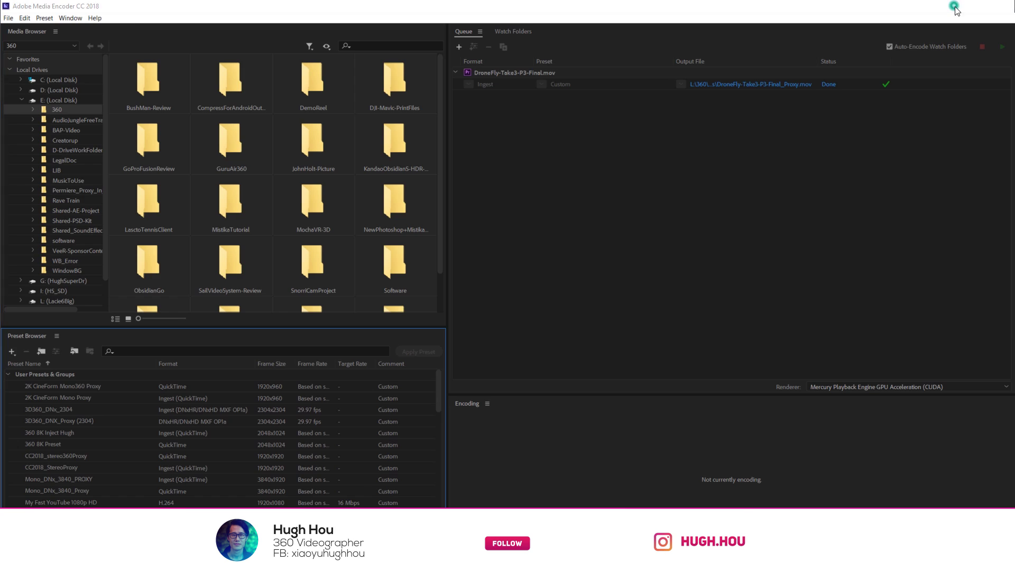
left_click(954, 6)
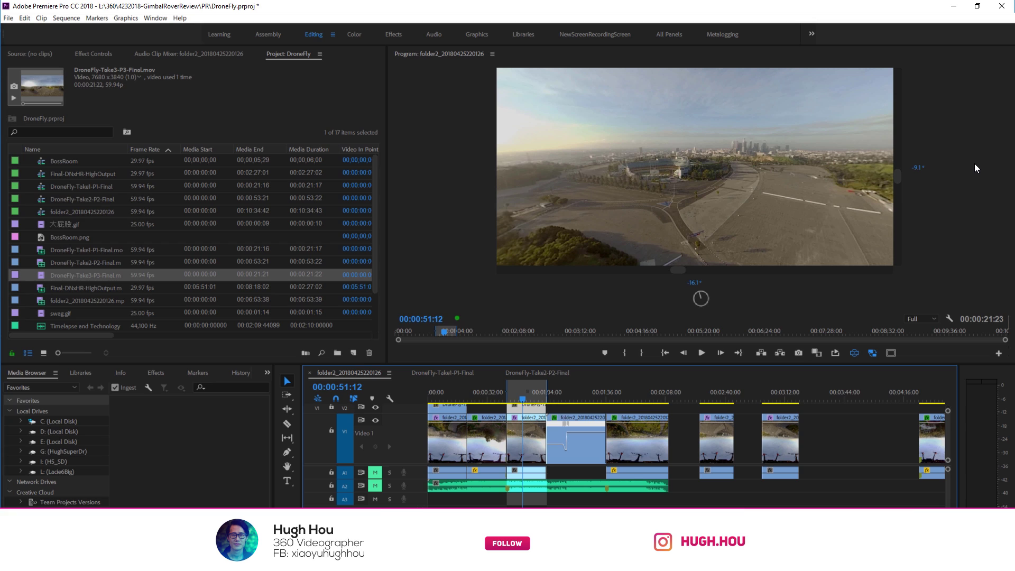
left_click(516, 399)
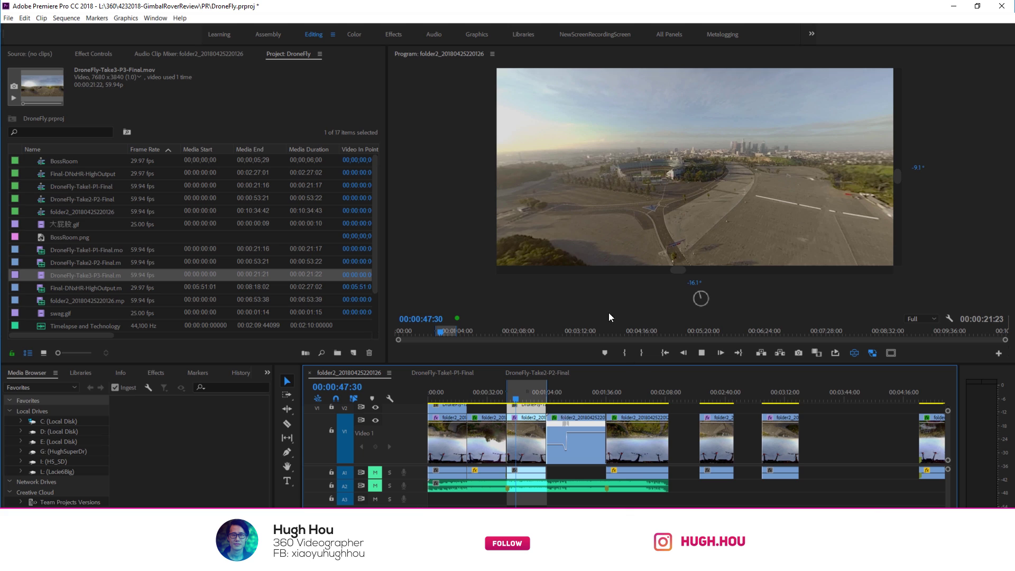
Step: Play the sequence with the 360 VR display off, stop at 00:00:55:12, and right-click the V1 clip
key("space")
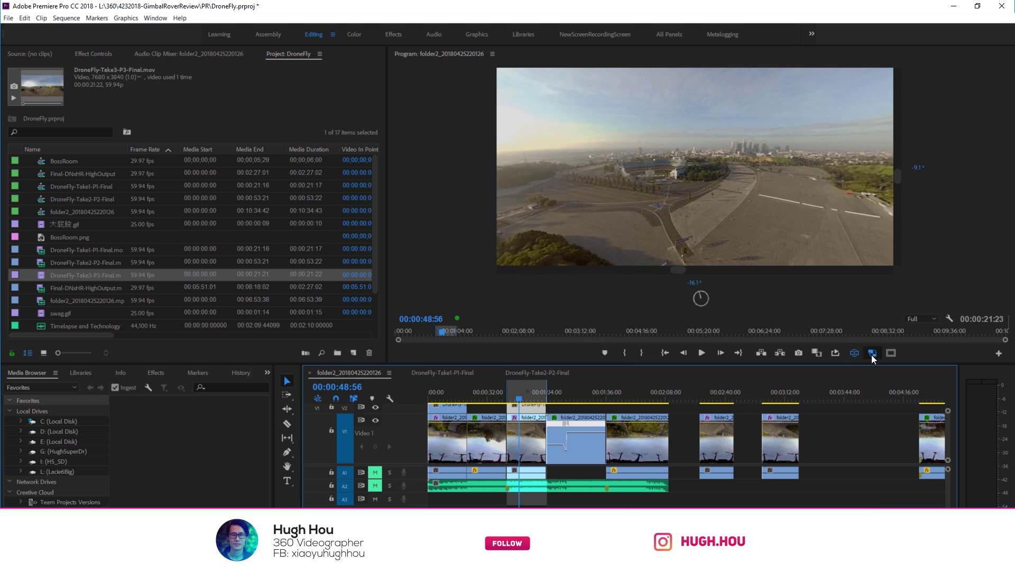
left_click(871, 357)
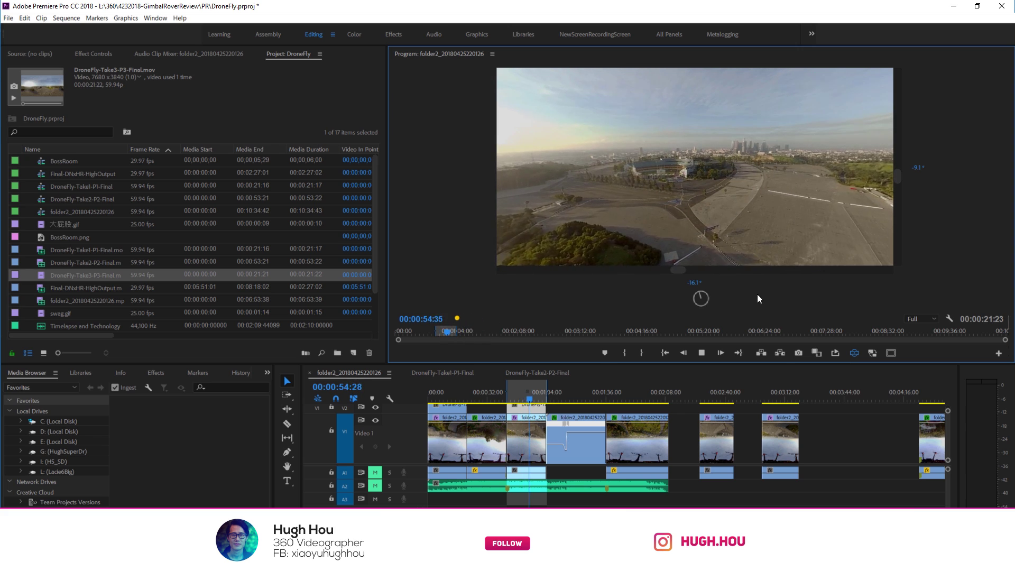
key("space")
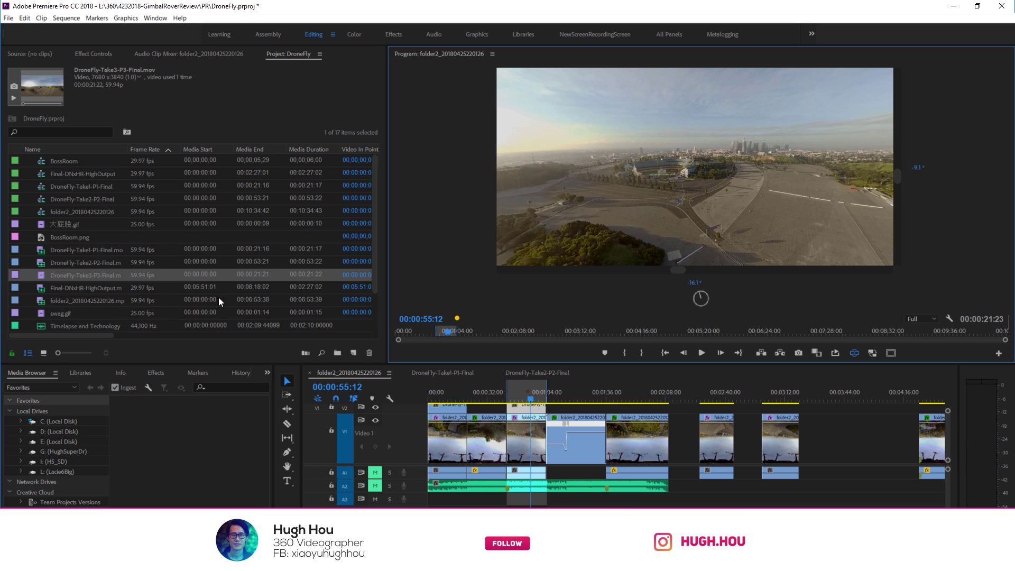
right_click(523, 408)
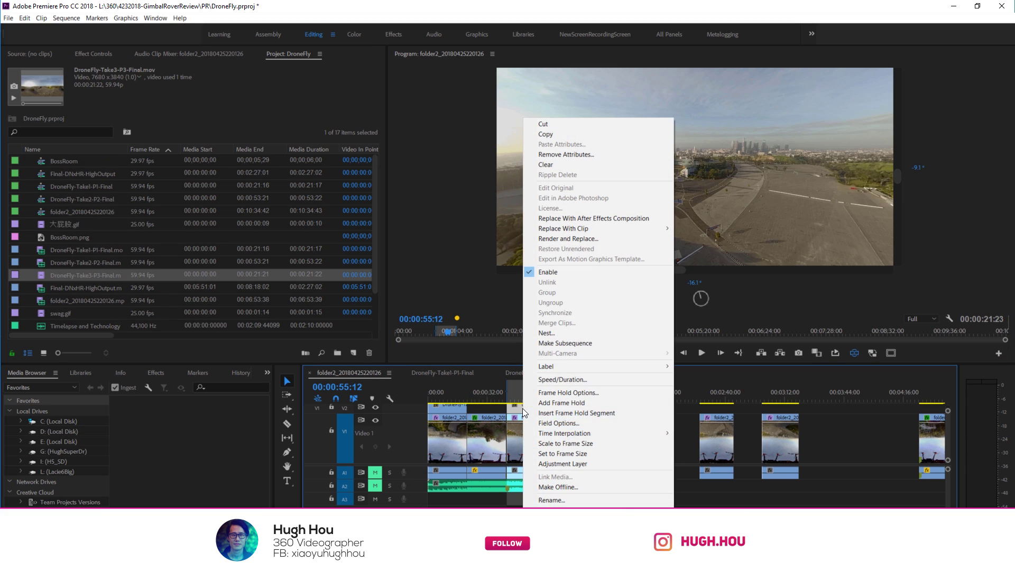
Step: Reveal DroneFly-Take3-P3-Final in the project and choose Proxy > Create Proxies for it
left_click(566, 509)
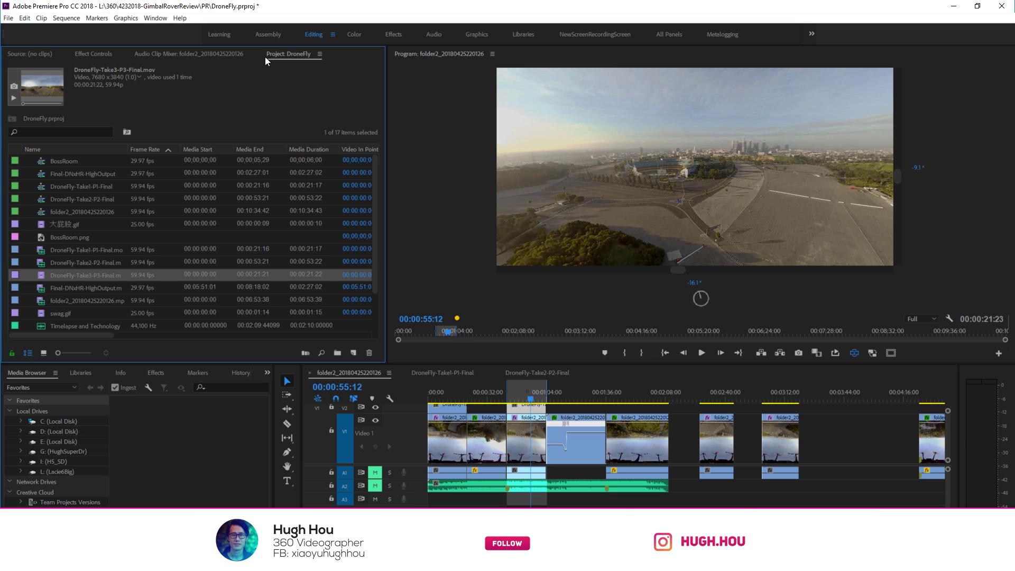
right_click(106, 277)
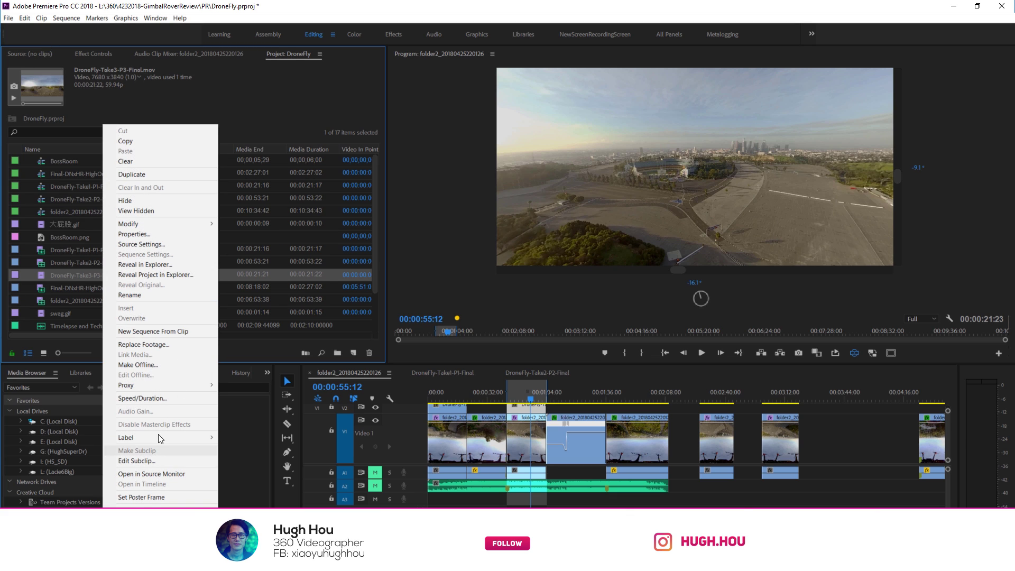
mouse_move(134, 386)
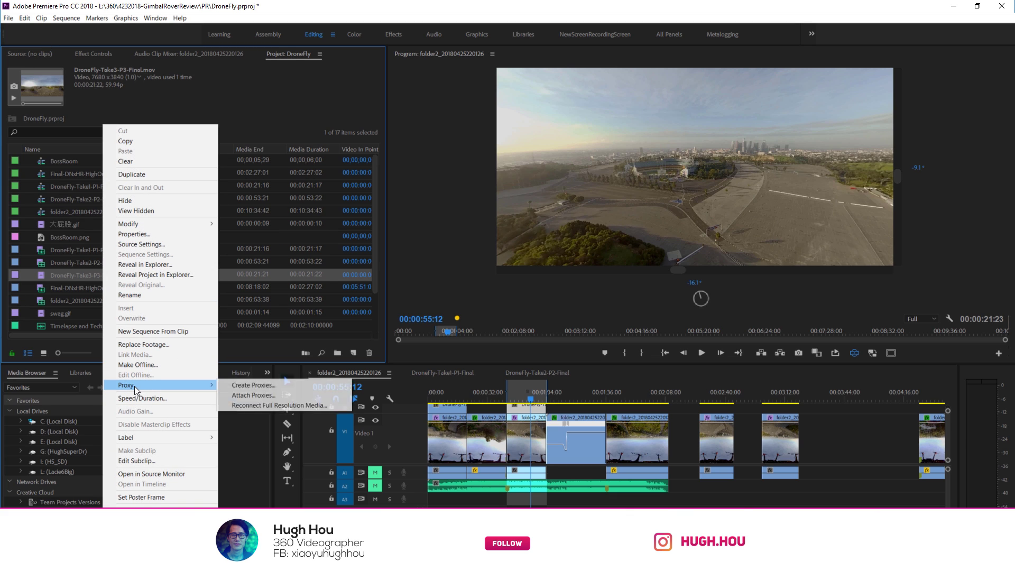
left_click(253, 387)
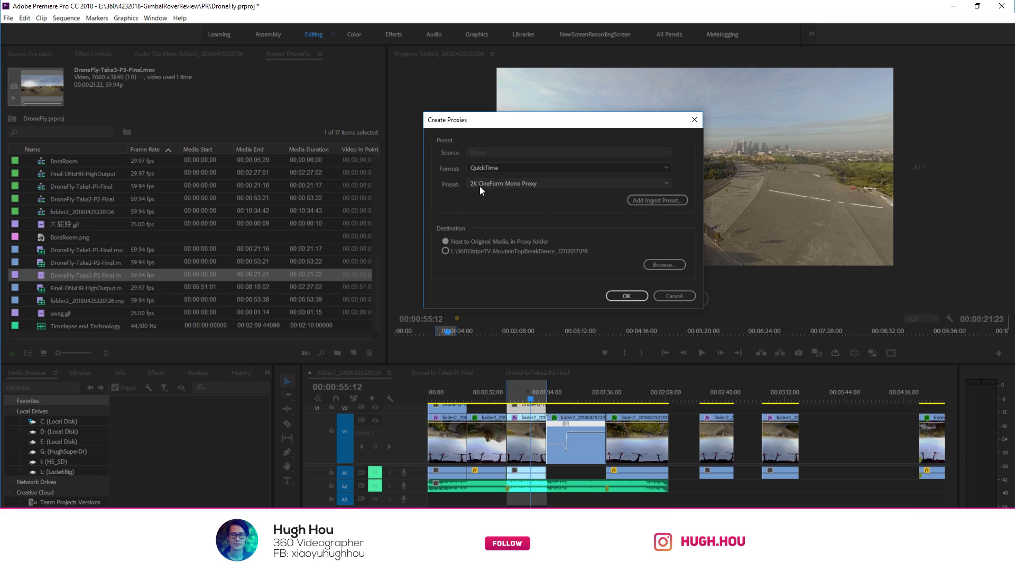
Step: Confirm proxy creation with QuickTime format and the 2K CineForm Mono Proxy preset
left_click(483, 167)
left_click(486, 190)
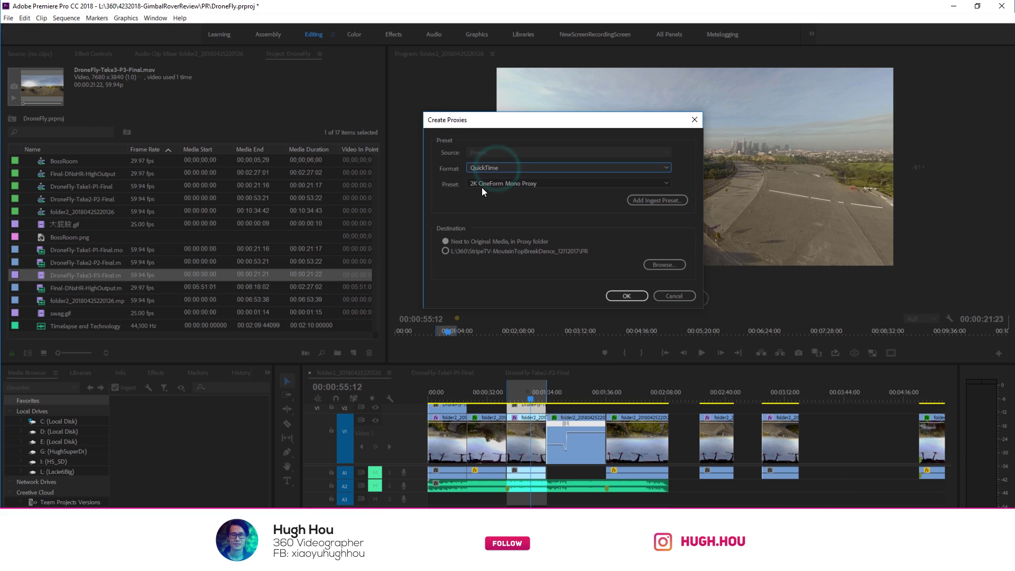
left_click(492, 184)
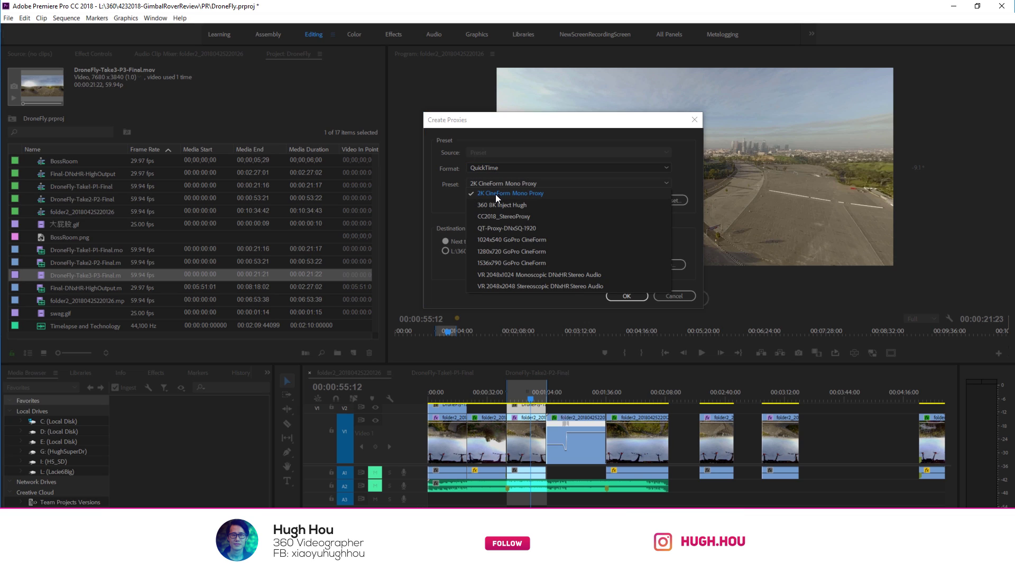
left_click(540, 186)
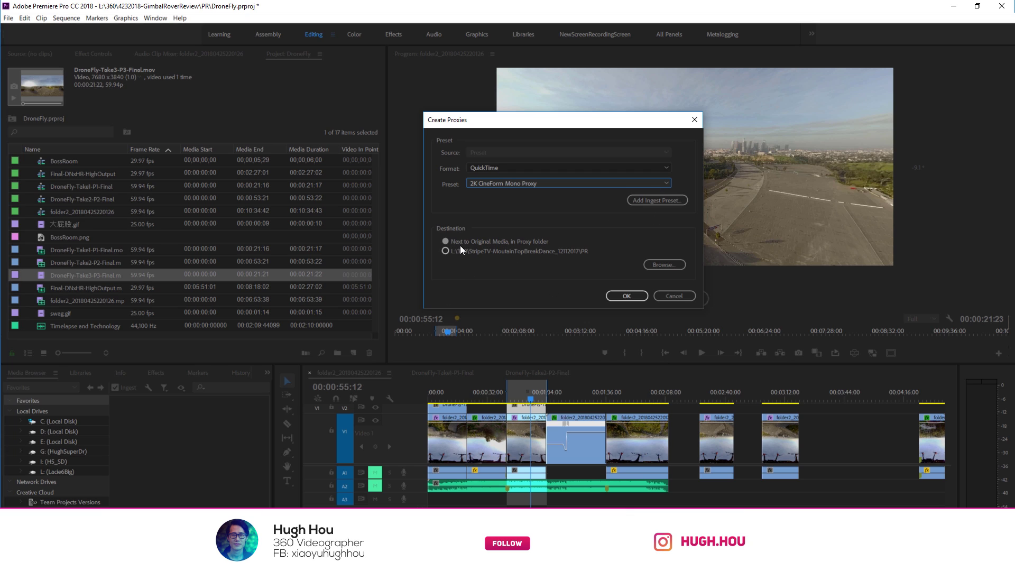
left_click(623, 297)
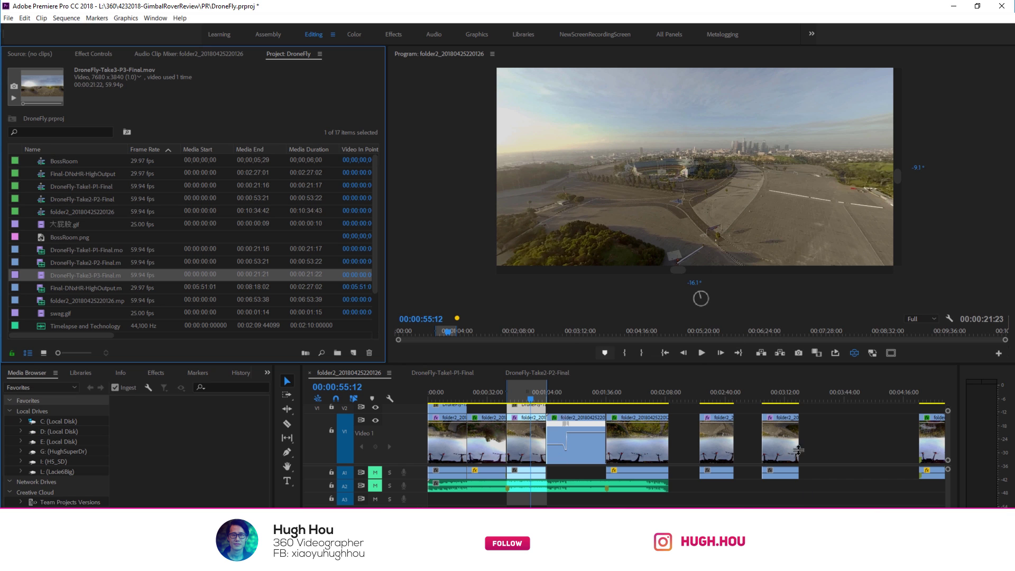
Step: Switch the Program monitor to proxy playback and return from Media Encoder to Premiere Pro
left_click(871, 353)
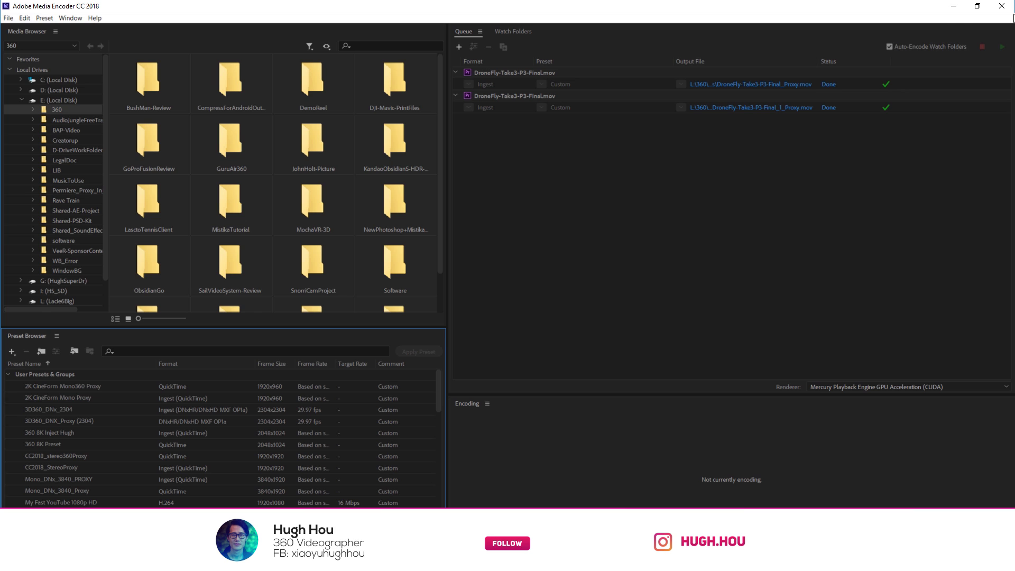
left_click(954, 6)
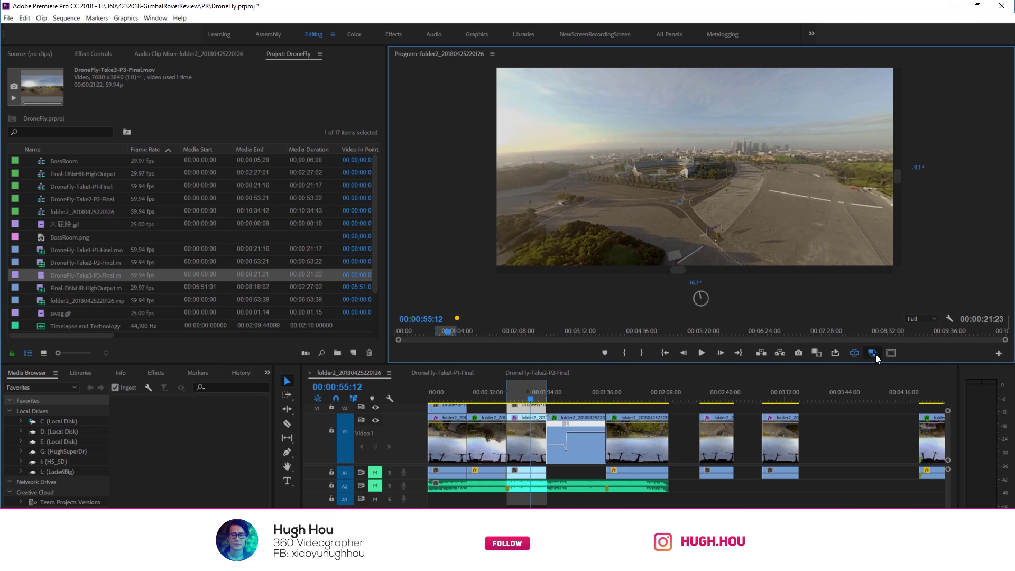
key("shift+1")
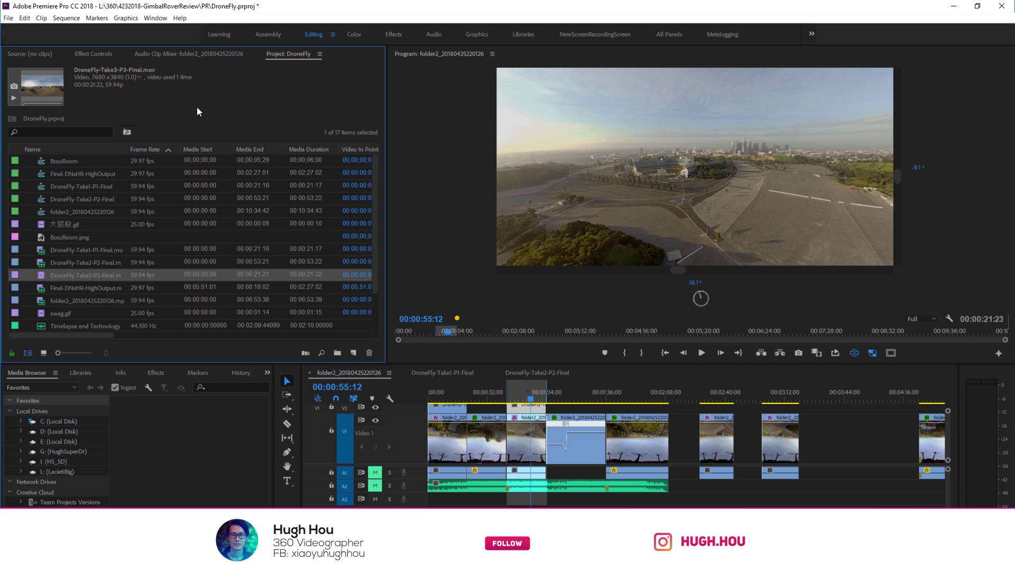
left_click_drag(358, 275, 594, 370)
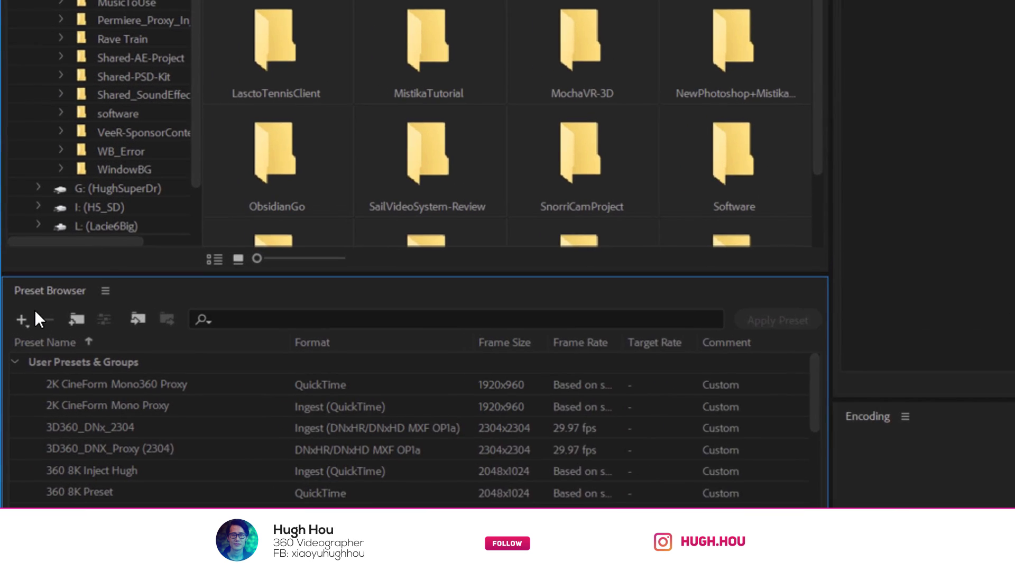
Step: Create a new encoding preset named 2K DNxHR 360 Mono Proxy
left_click(22, 315)
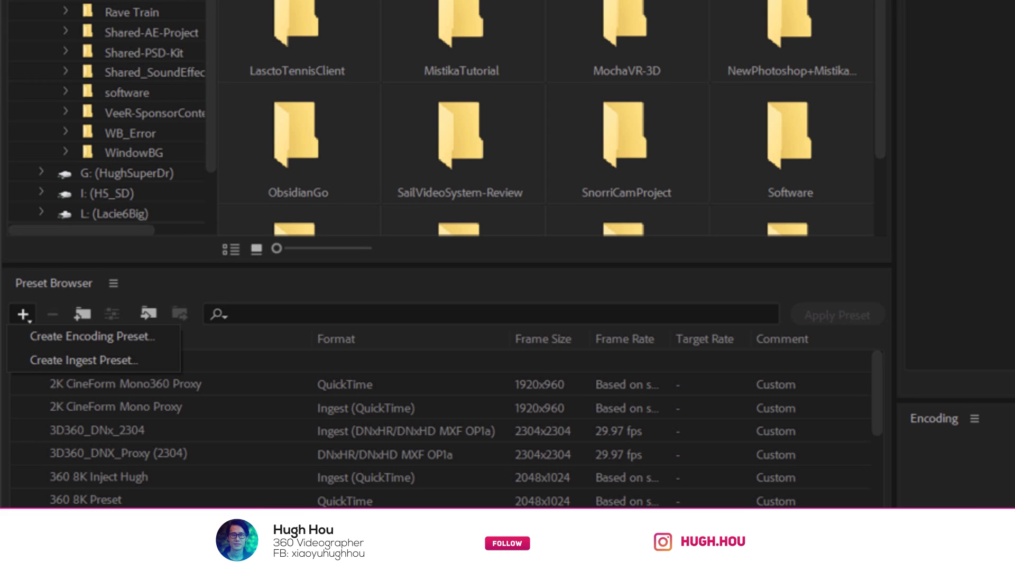
left_click(87, 338)
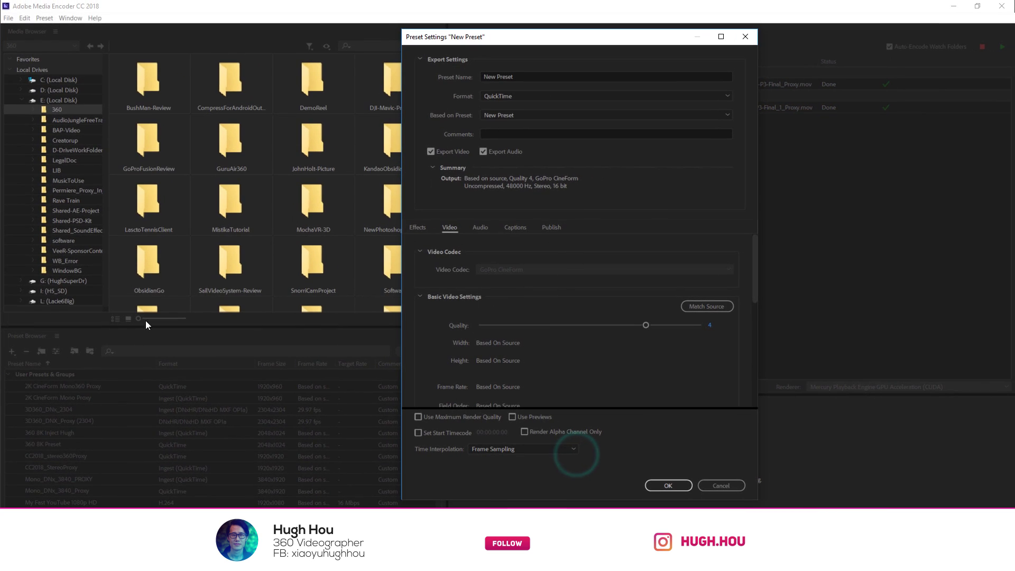
left_click(531, 74)
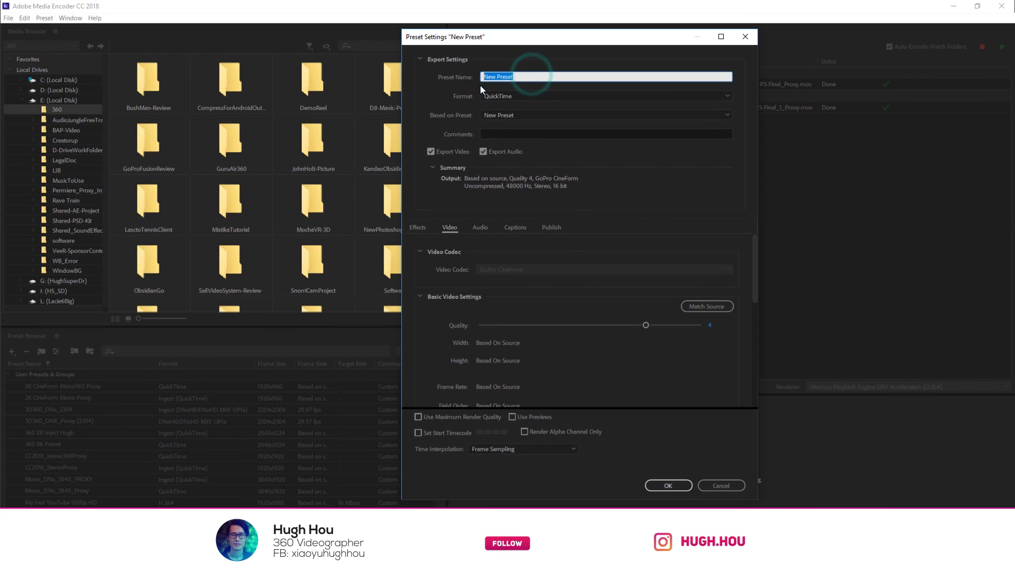
type("2K DNxHR 360 Mono Proxy")
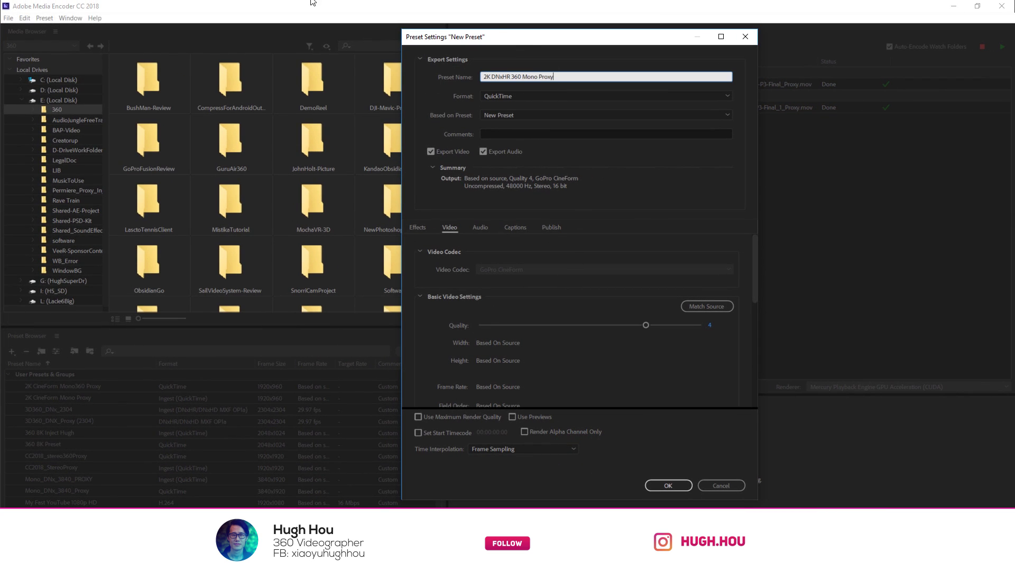
Step: Set the preset to QuickTime with the DNxHR/DNxHD codec at DNxHR LB 8-bit
left_click(519, 97)
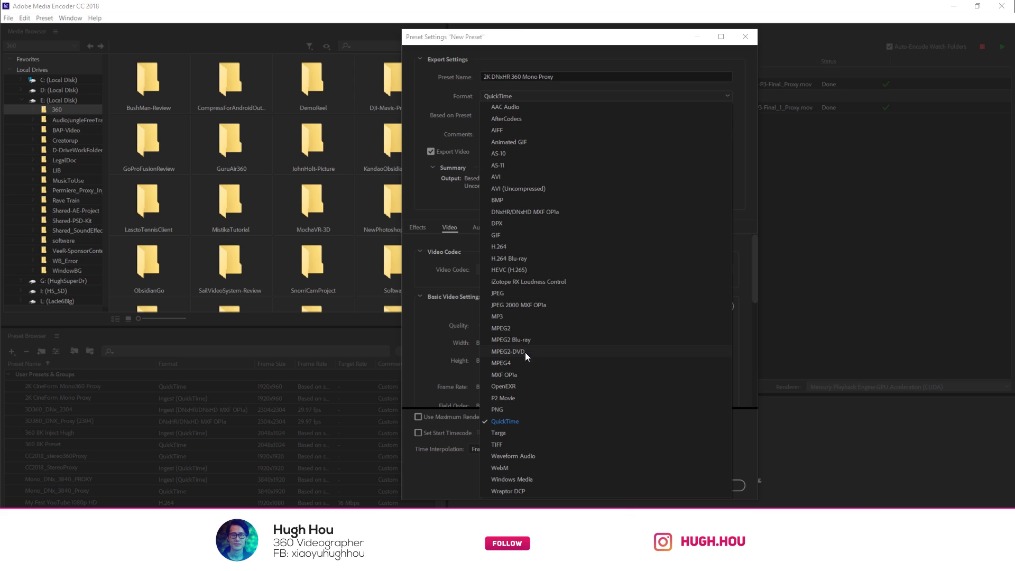
left_click(503, 422)
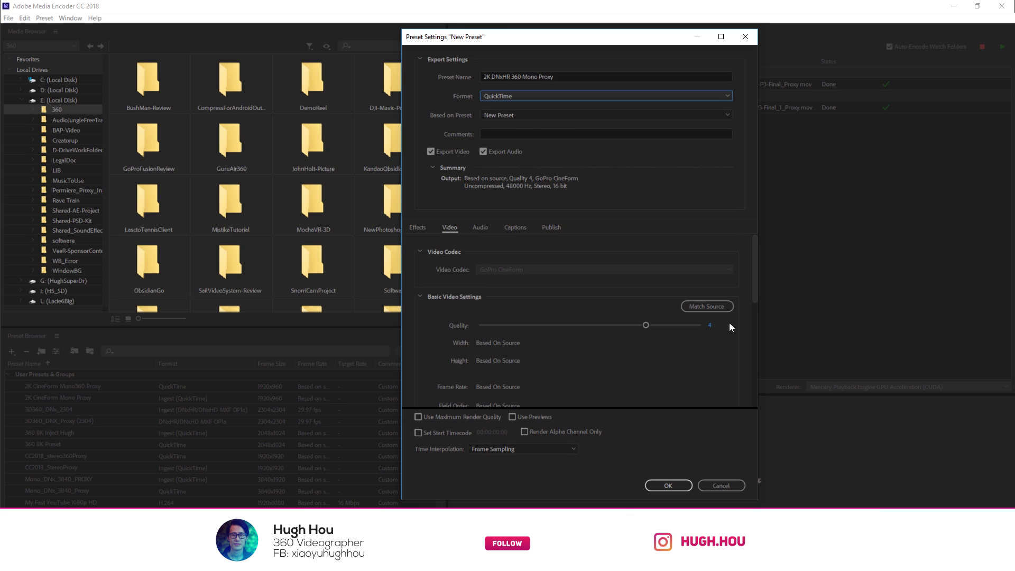
left_click(708, 306)
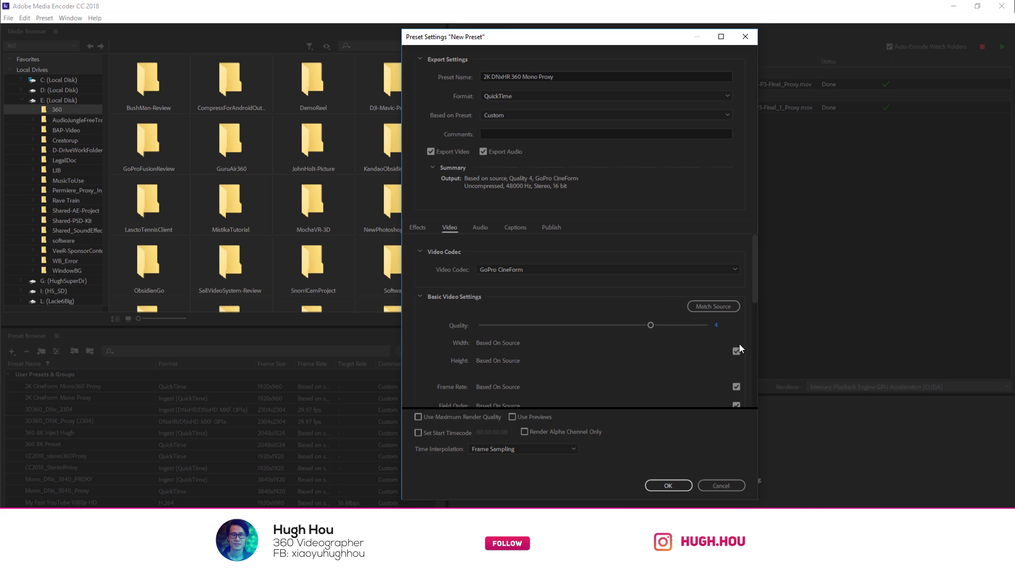
left_click(522, 269)
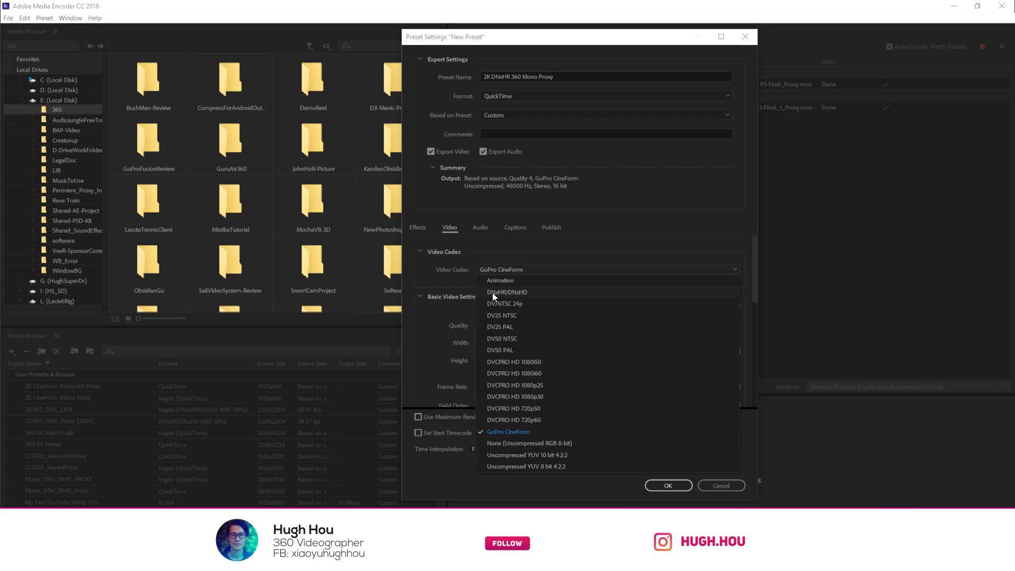
left_click(516, 292)
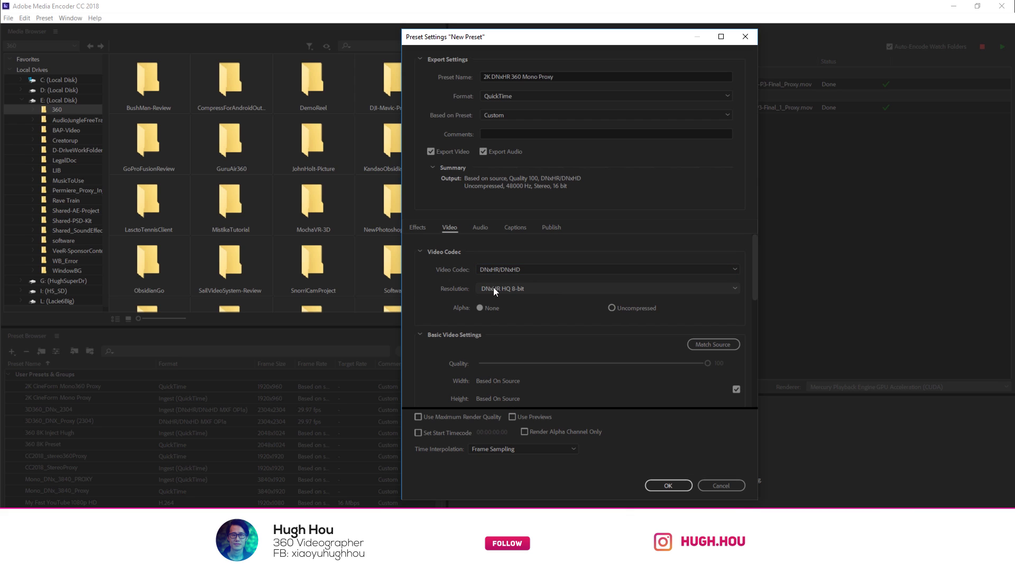
left_click(521, 289)
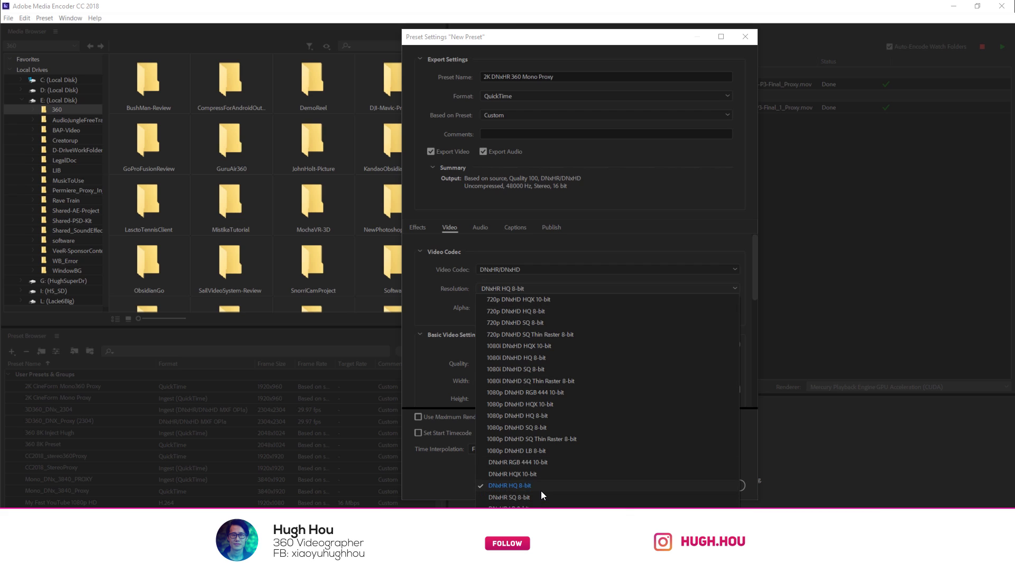
left_click(509, 509)
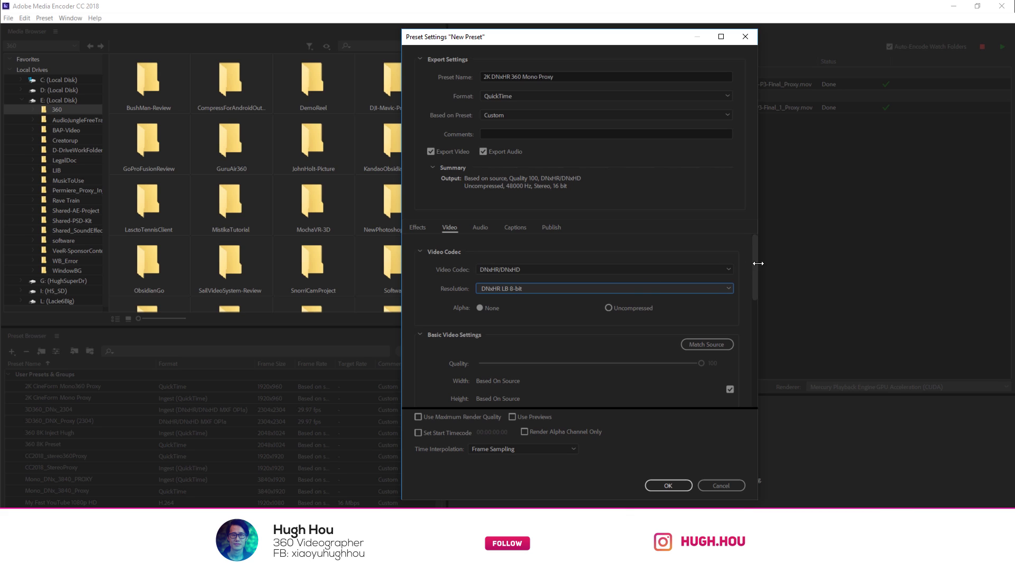
Step: Switch the format to DNxHR/DNxHD MXF OP1a with DNxHR LB 8-bit and 1920×960 frame size
left_click(515, 95)
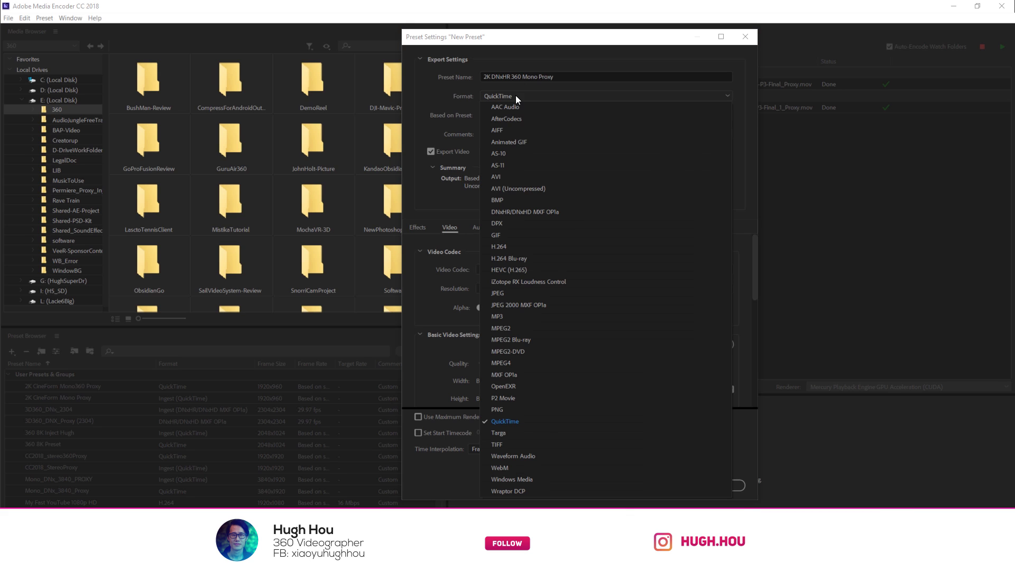
left_click(497, 213)
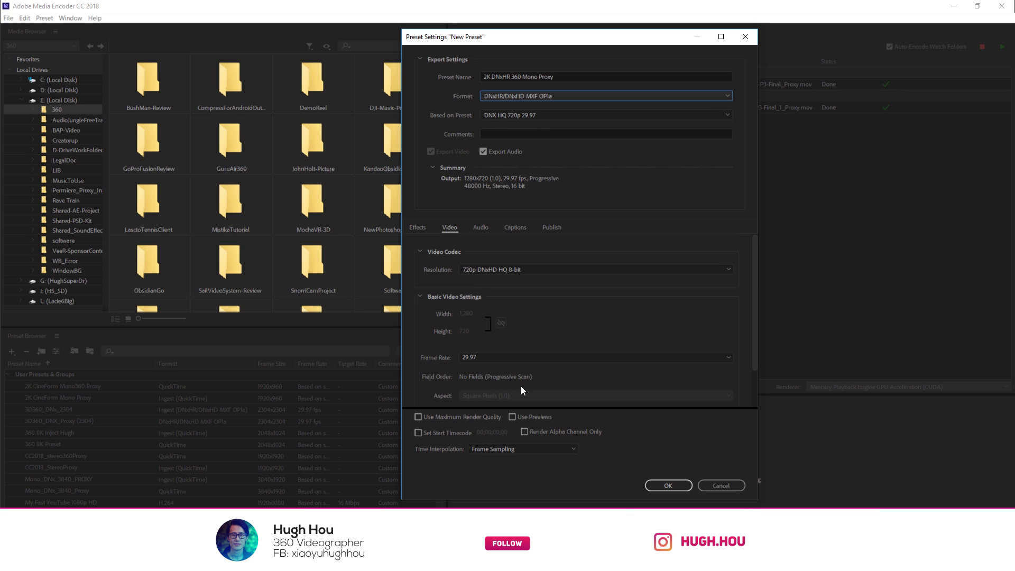
left_click(494, 269)
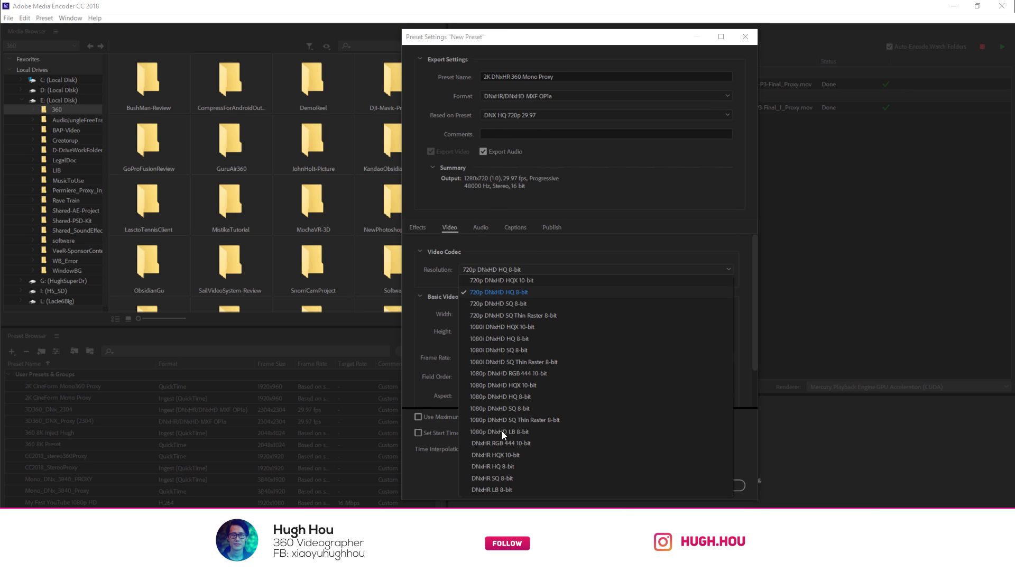
left_click(489, 490)
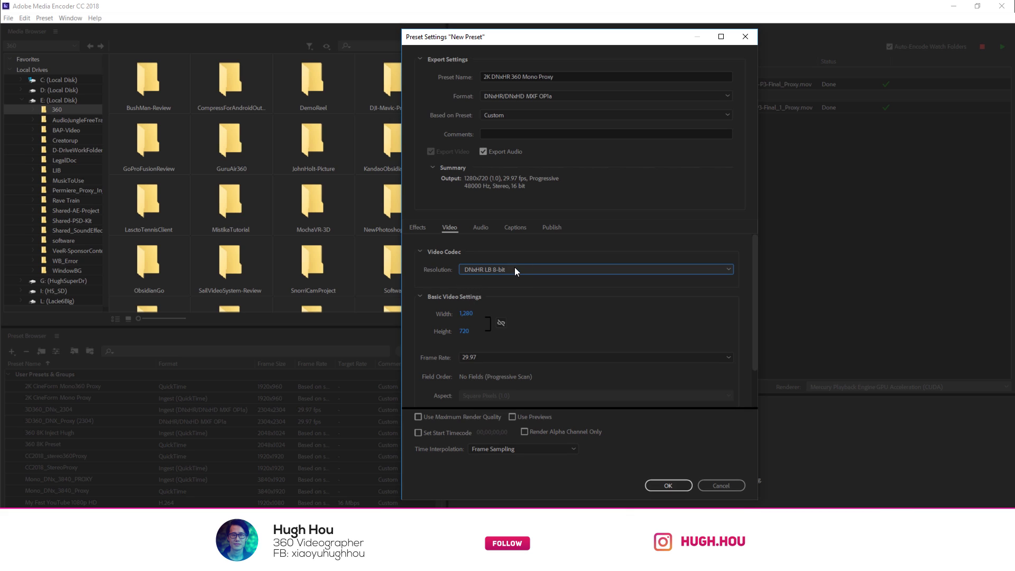
left_click(480, 314)
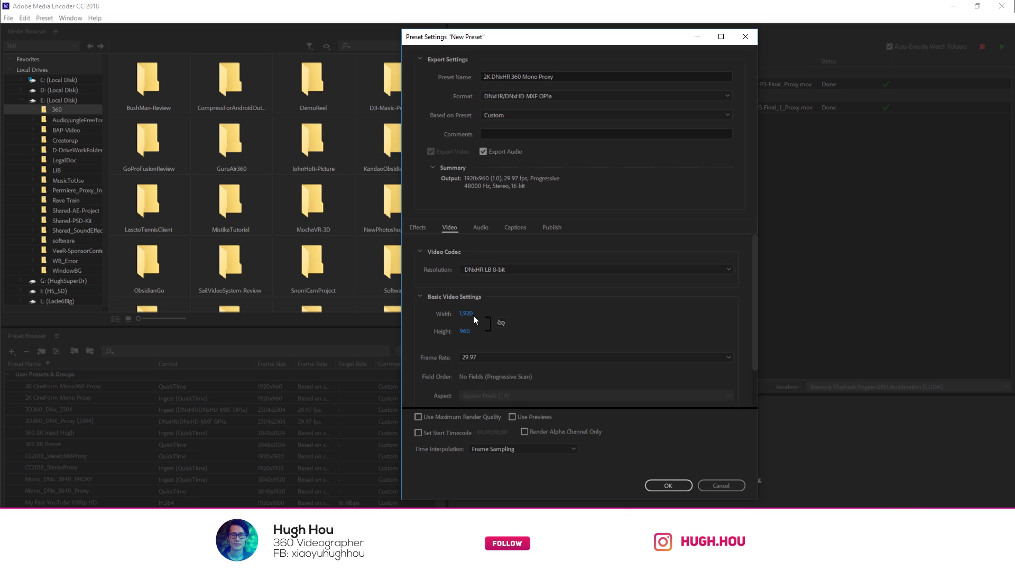
Step: Return to QuickTime with the DNxHR/DNxHD codec at DNxHR LB 8-bit resolution
scroll(566, 328, "down", 2)
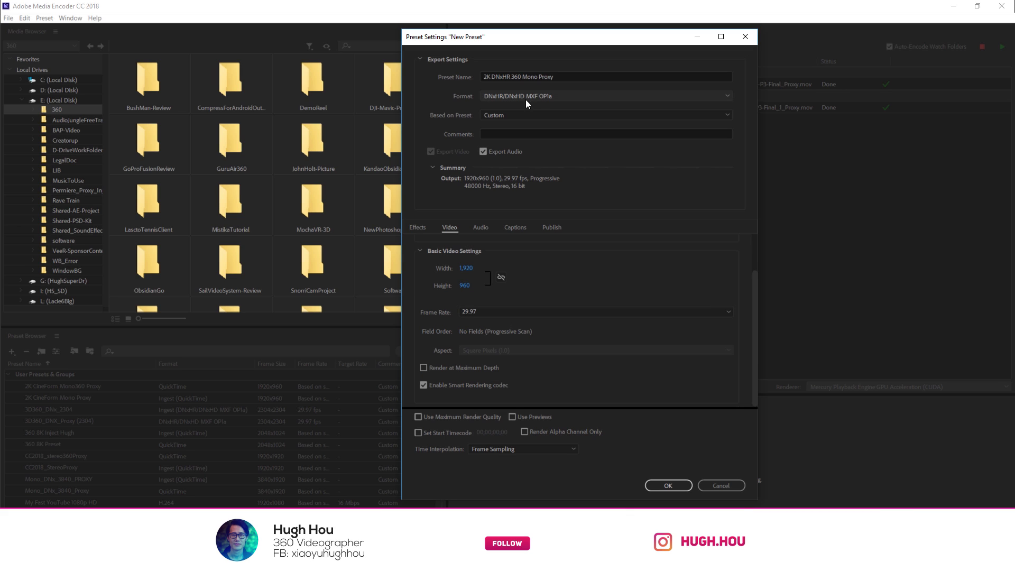
left_click(531, 96)
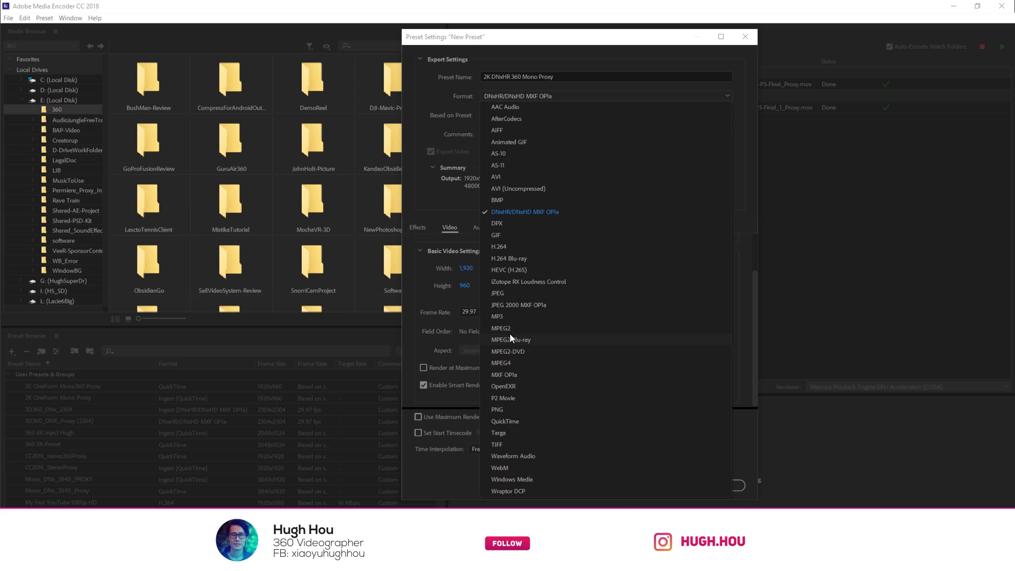
left_click(522, 420)
left_click(529, 270)
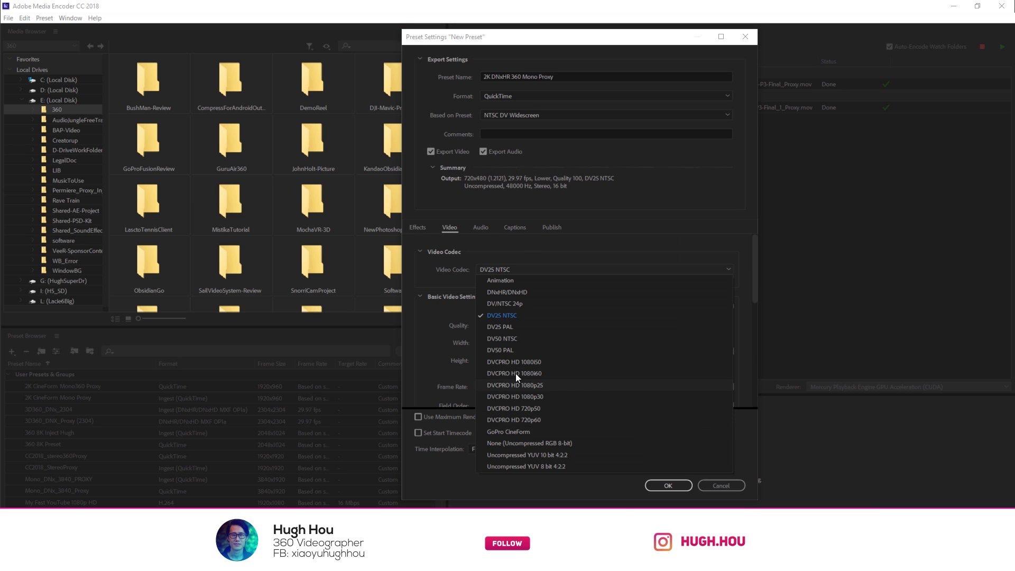
left_click(506, 292)
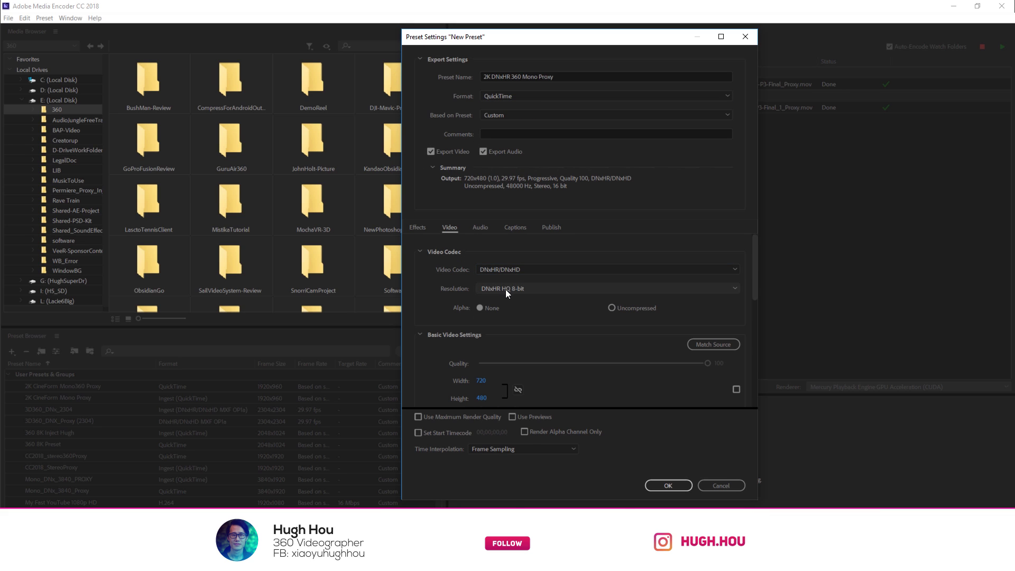
left_click(505, 288)
left_click(531, 497)
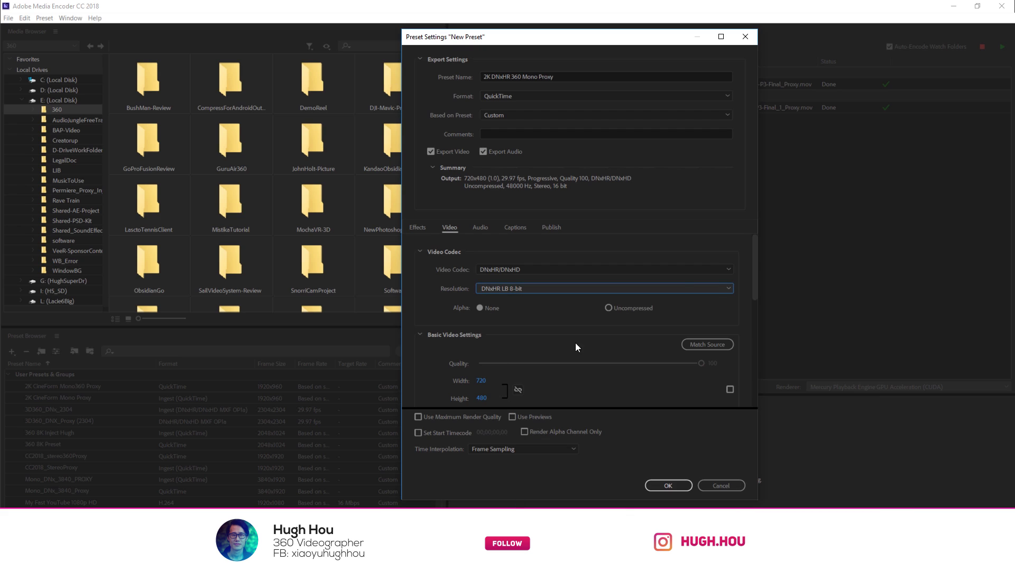
Step: Set the frame size to 1920×960 and choose the preset's frame rate
scroll(515, 329, "down", 3)
left_click(487, 306)
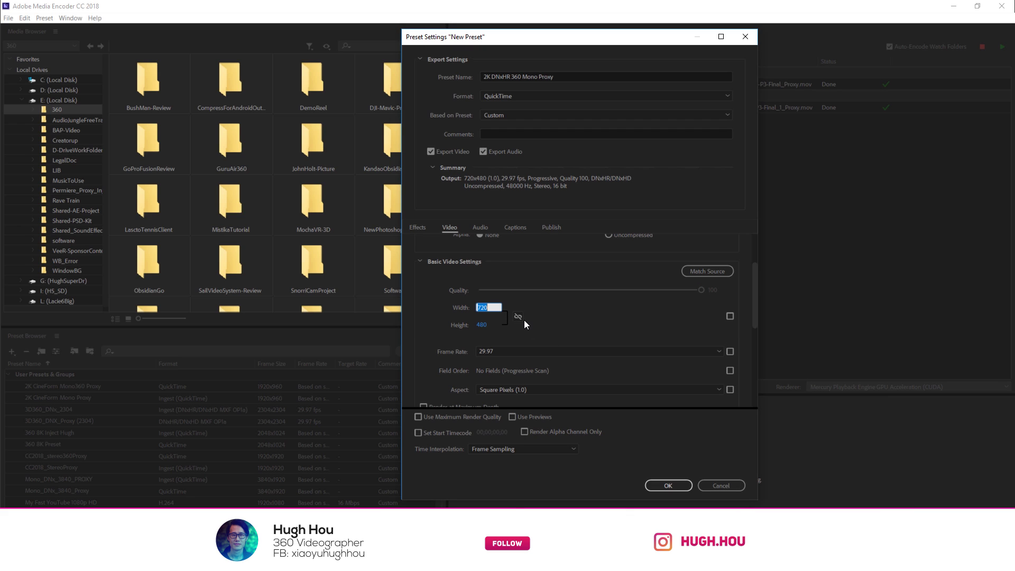
type("1920")
key("Tab")
type("960")
left_click(512, 351)
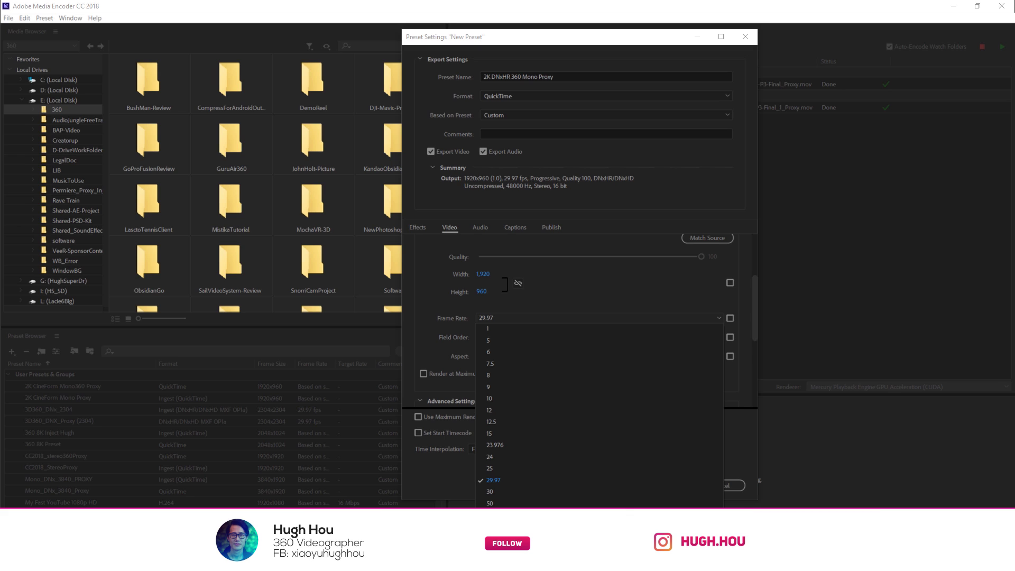
left_click(491, 514)
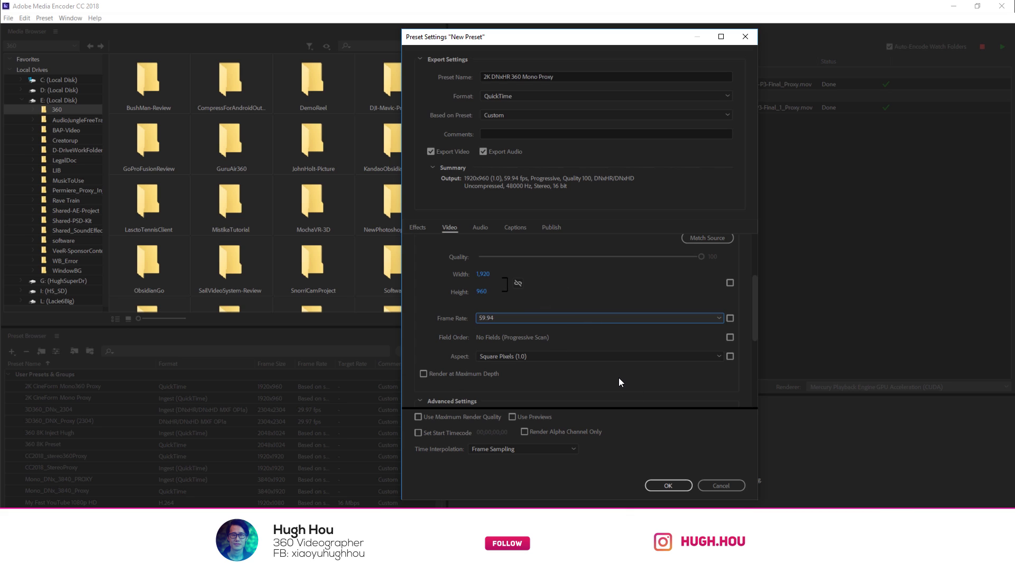
Step: Mark the output as VR video with a Monoscopic frame layout
left_click_drag(754, 312, 769, 389)
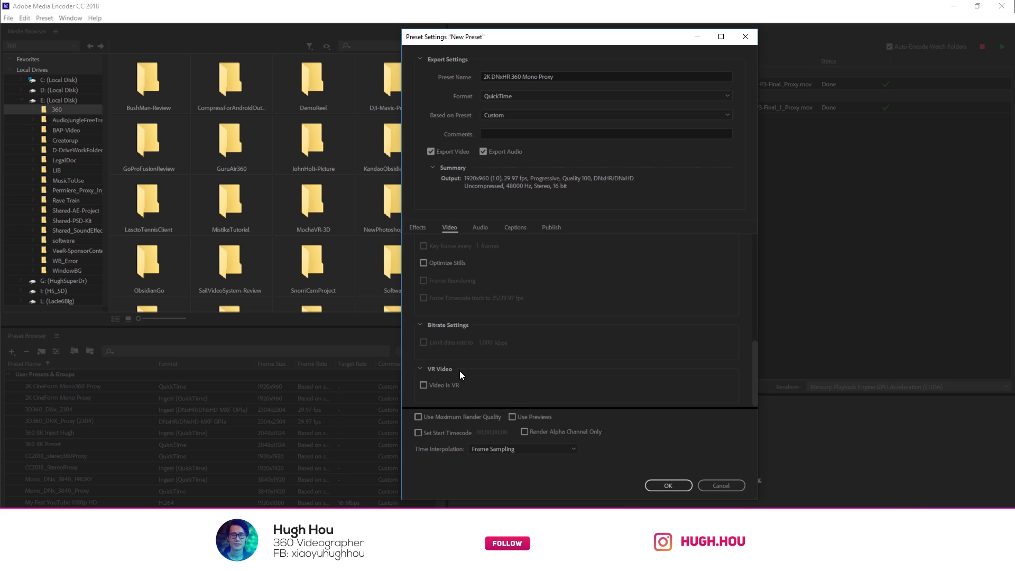
left_click(423, 385)
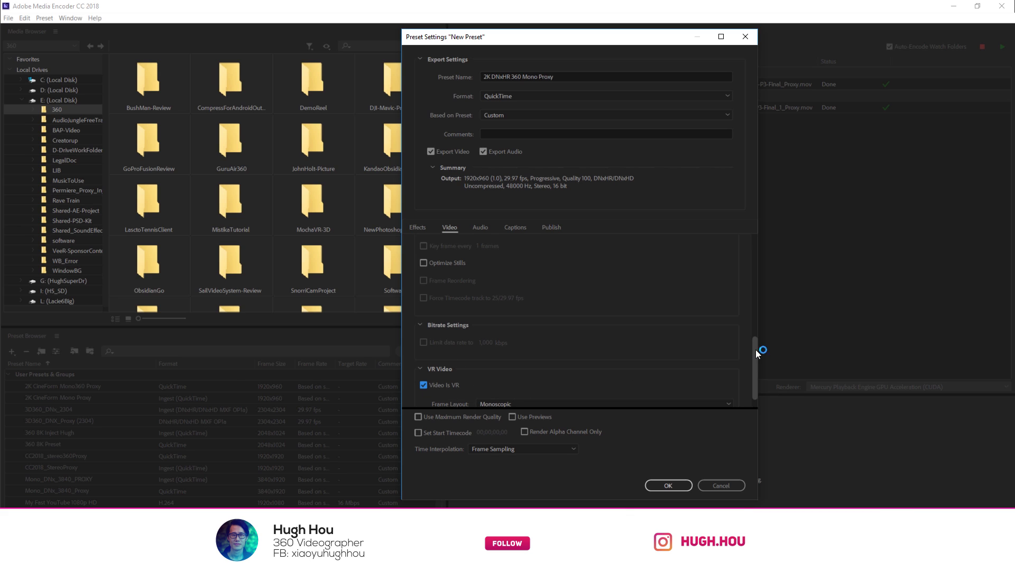
scroll(756, 350, "down", 1)
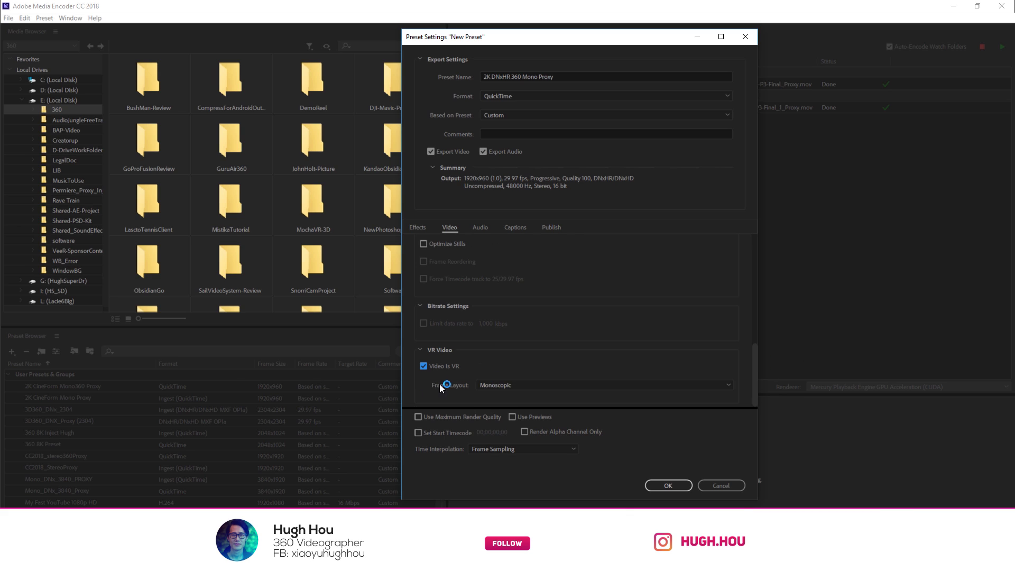
left_click(518, 387)
left_click(506, 397)
Step: Save the encoding preset and start an ingest preset named '2K DNxHR 360 Mono Proxy'
left_click(667, 485)
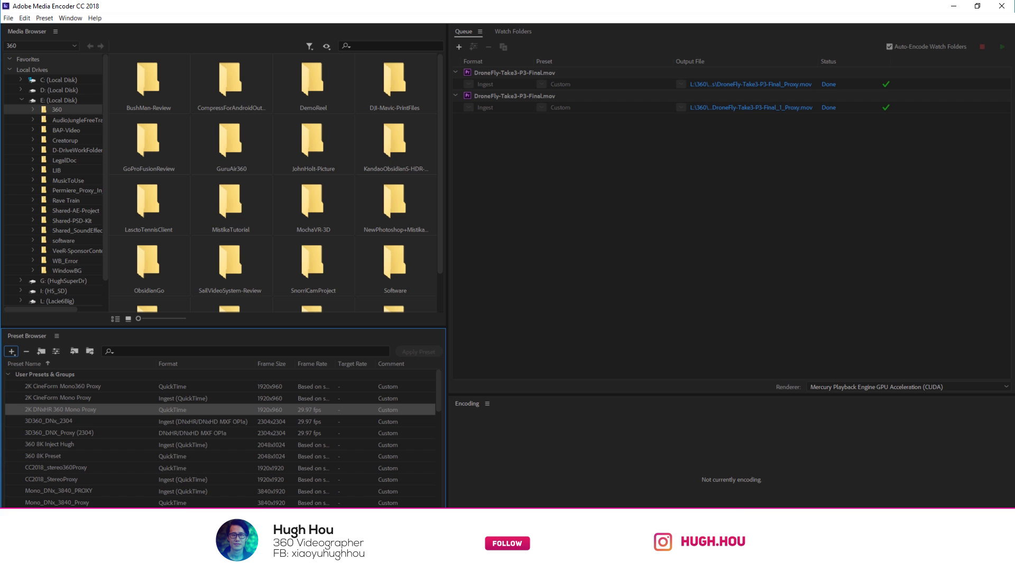
left_click(11, 351)
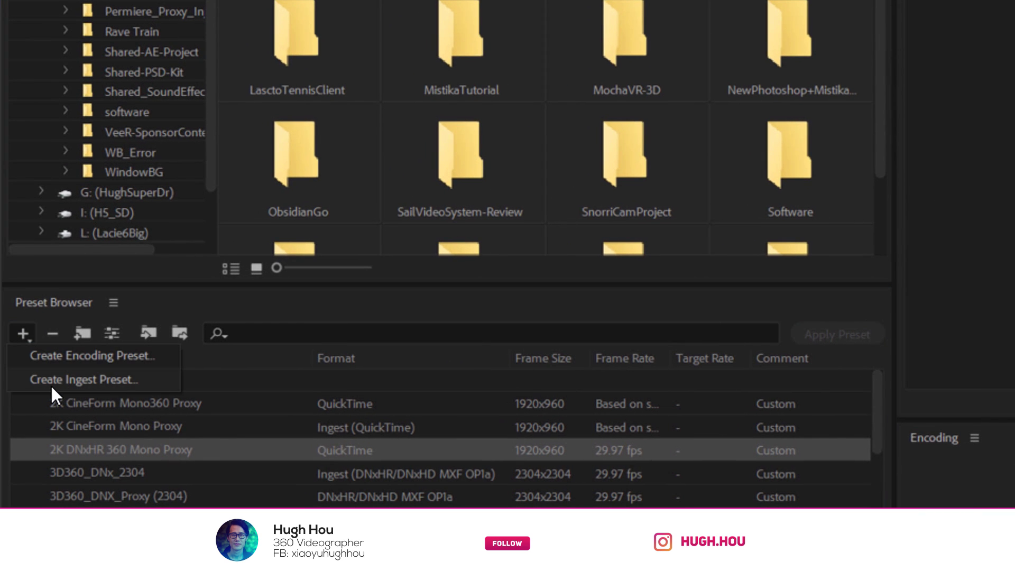
left_click(88, 377)
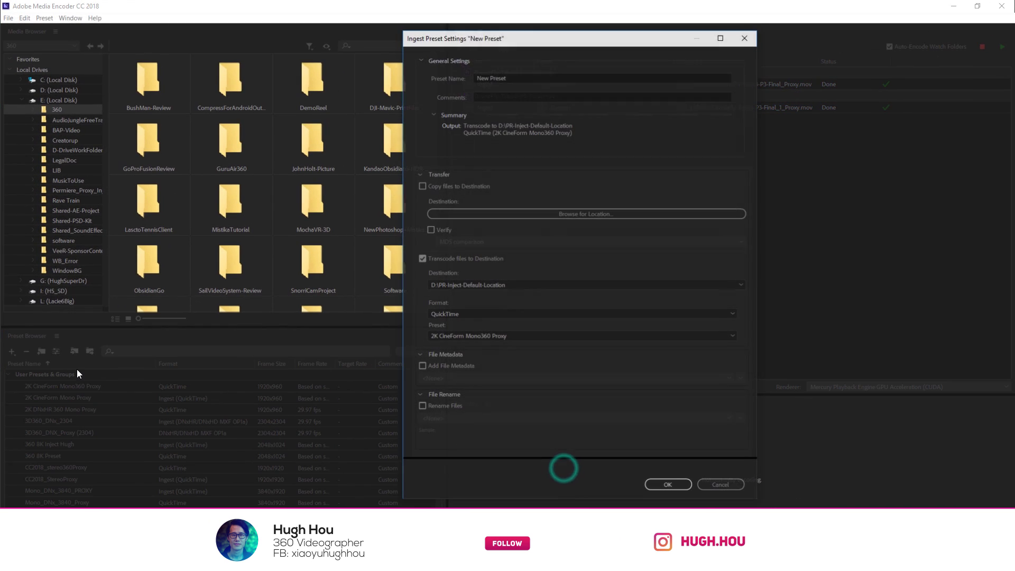
type("2K DNxHR 360 Mono Pro")
type("xy")
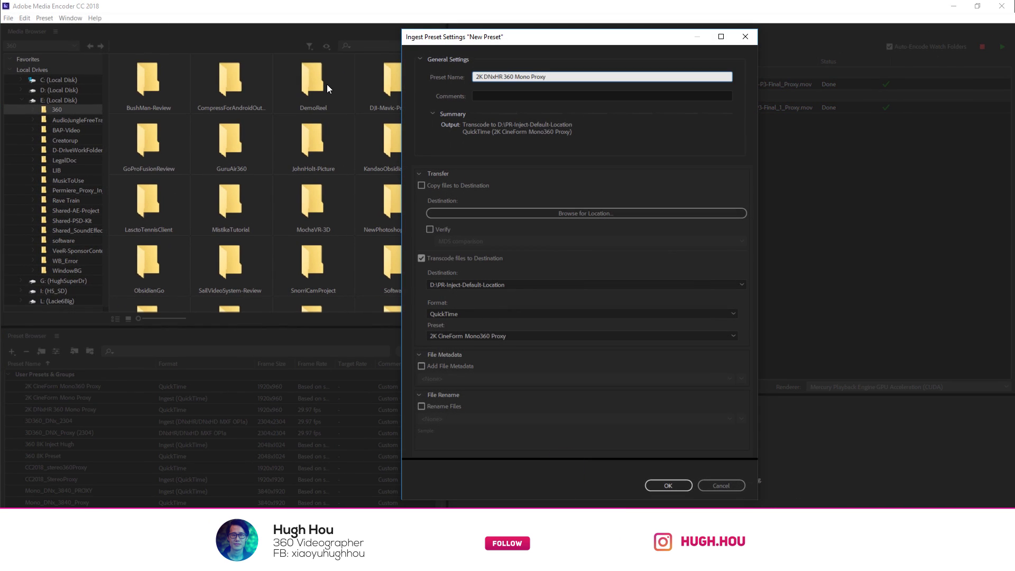
left_click(426, 261)
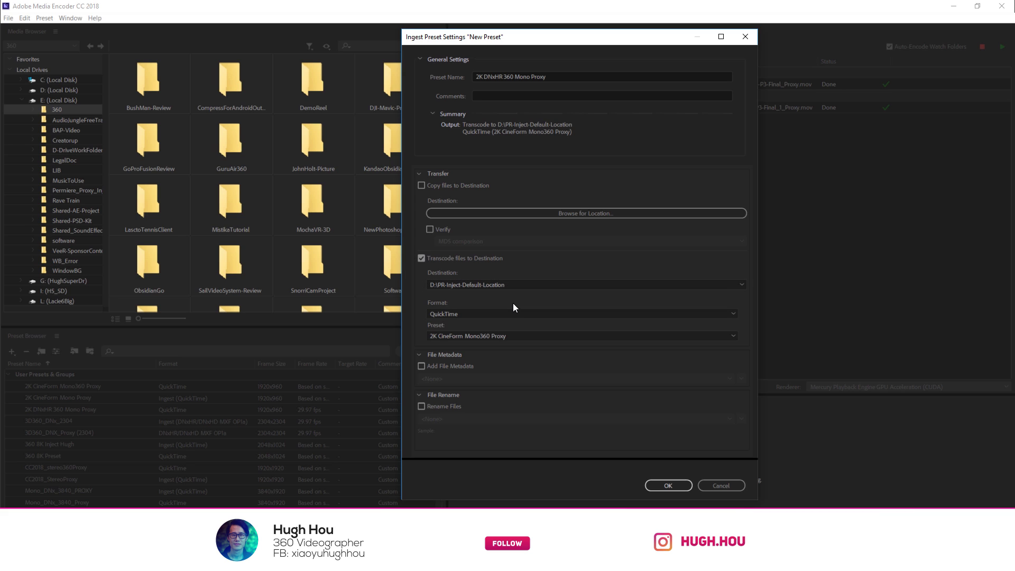
Step: Have the ingest preset transcode to QuickTime with the 2K DNxHR 360 Mono Proxy preset, and save it
left_click(449, 313)
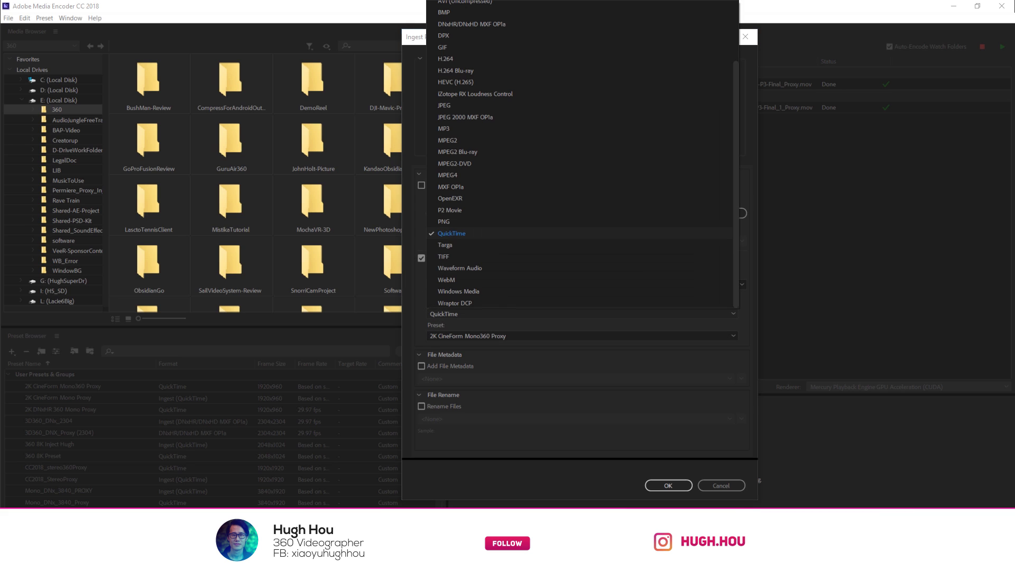
left_click(449, 313)
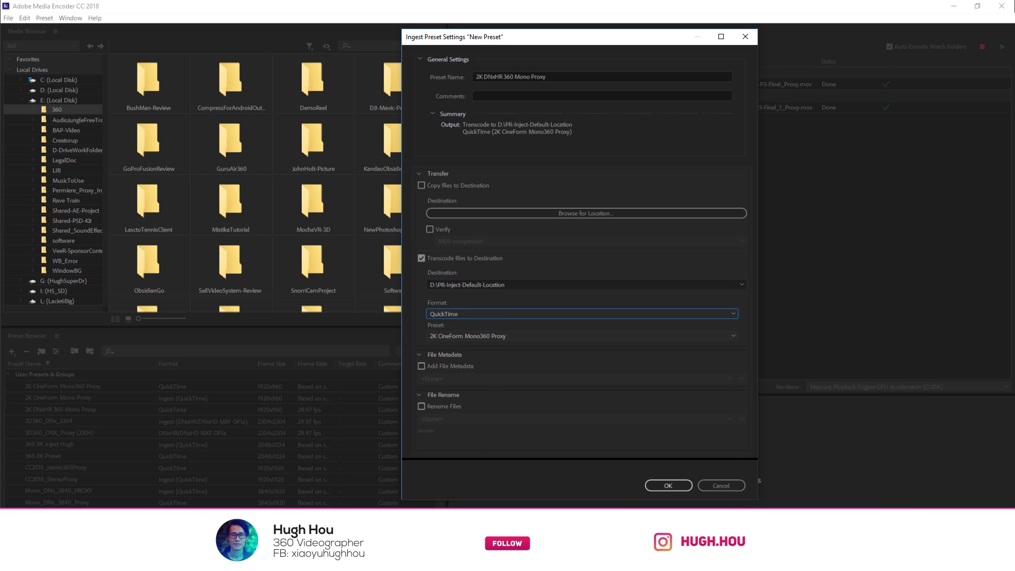
left_click(450, 337)
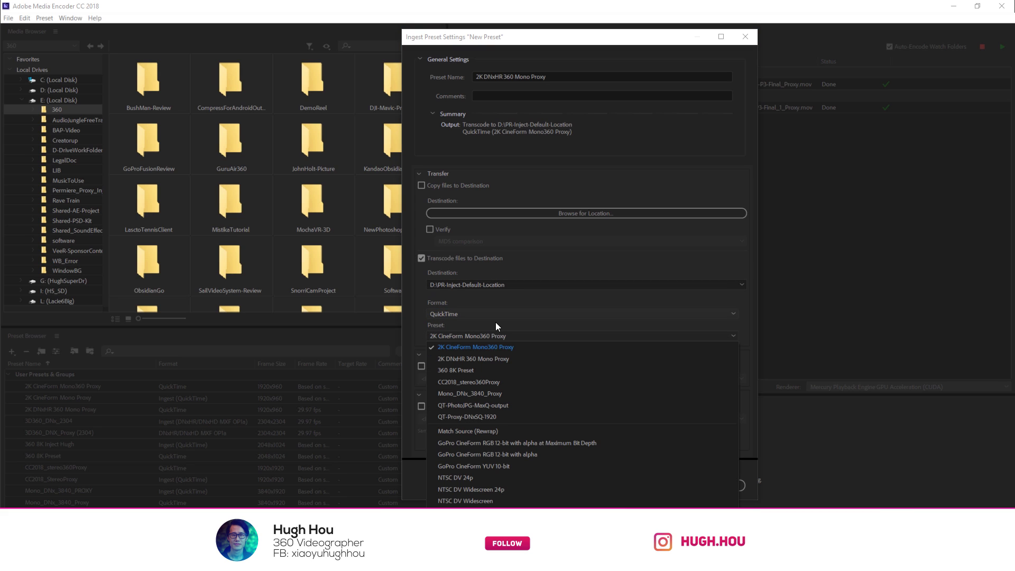
left_click(456, 360)
key("Tab")
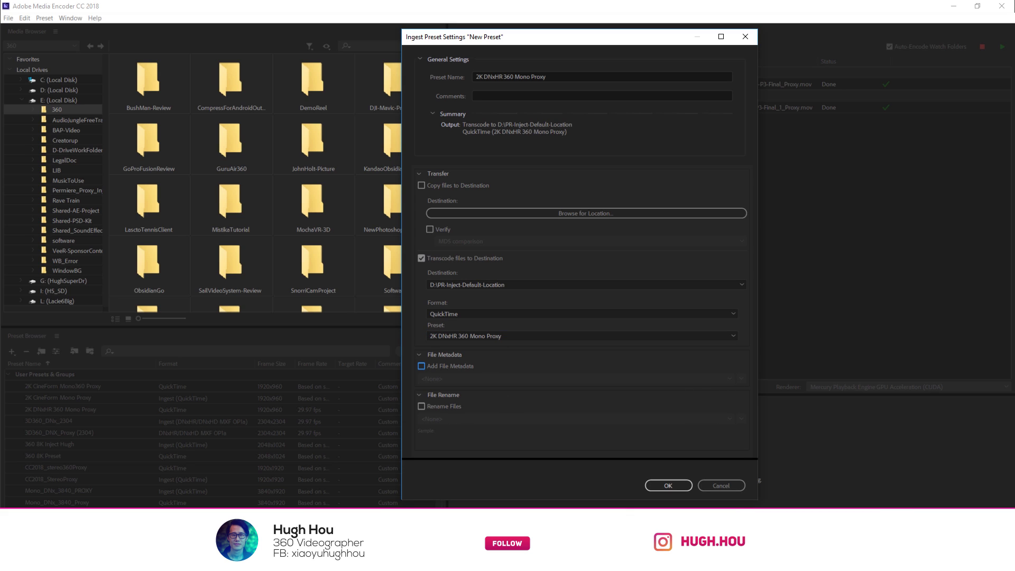
left_click(656, 483)
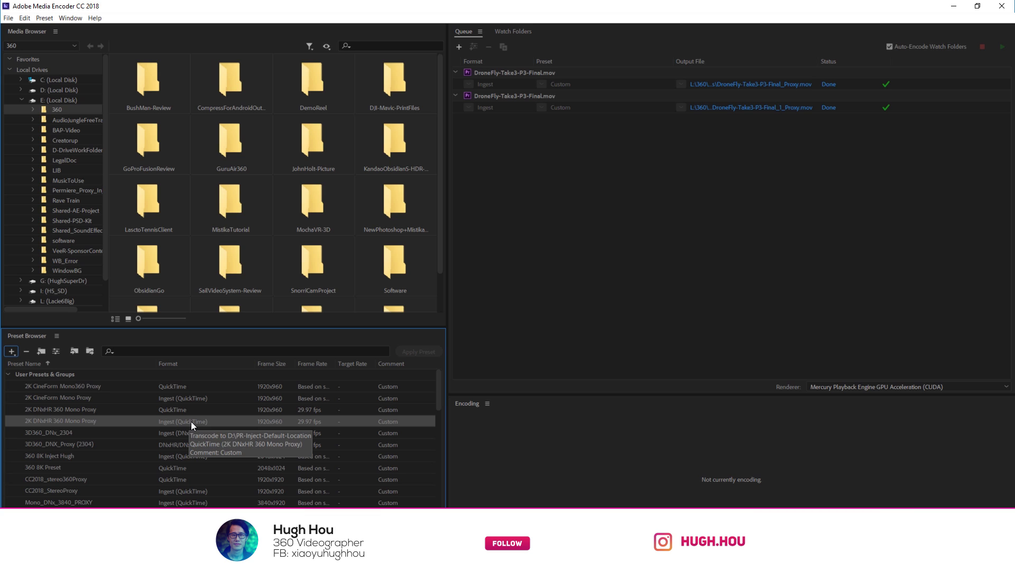
Step: Export the 2K DNxHR 360 Mono Proxy ingest preset to the file '2K DNxHR 360 Mono Proxy-.epr'
right_click(80, 419)
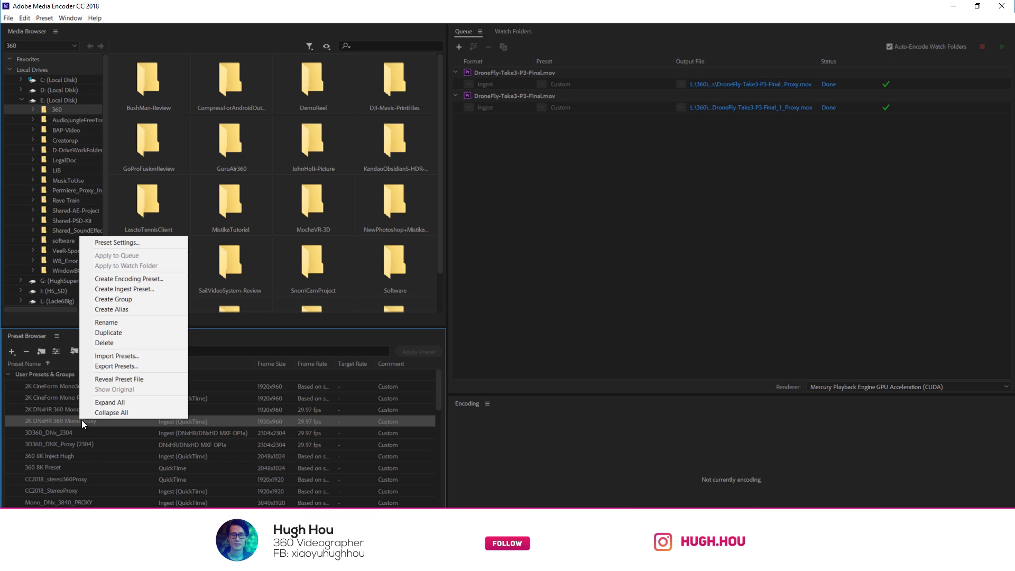
left_click(103, 366)
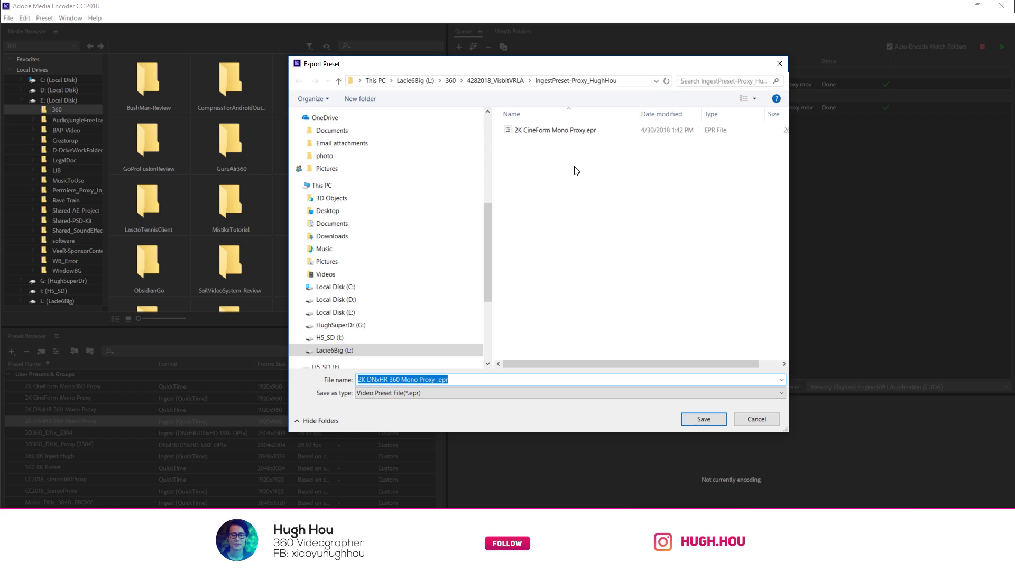
left_click(709, 418)
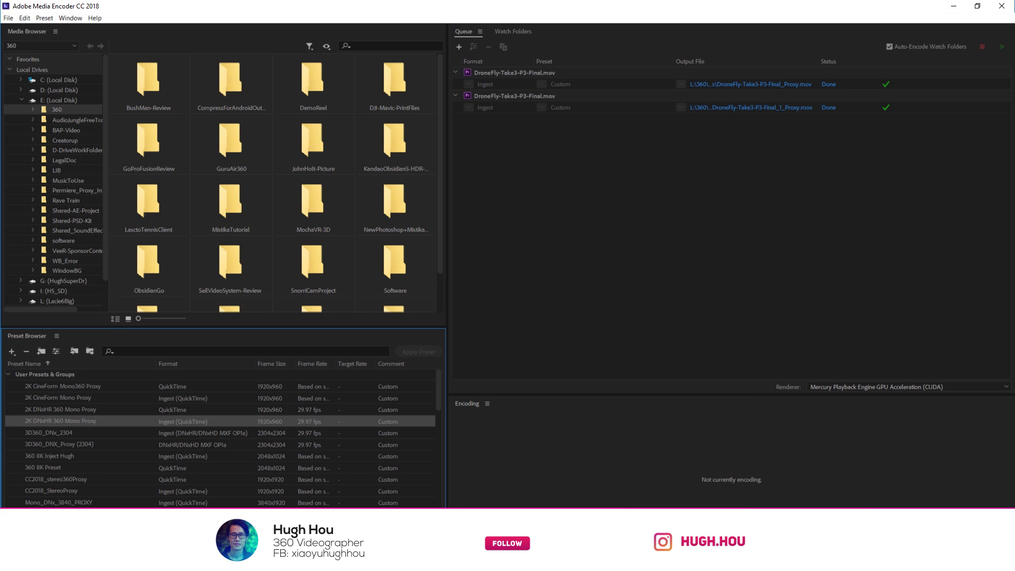
Step: In Premiere Pro, start creating proxies for the DroneFly-Take3-P3-Final clip
key("alt+Tab")
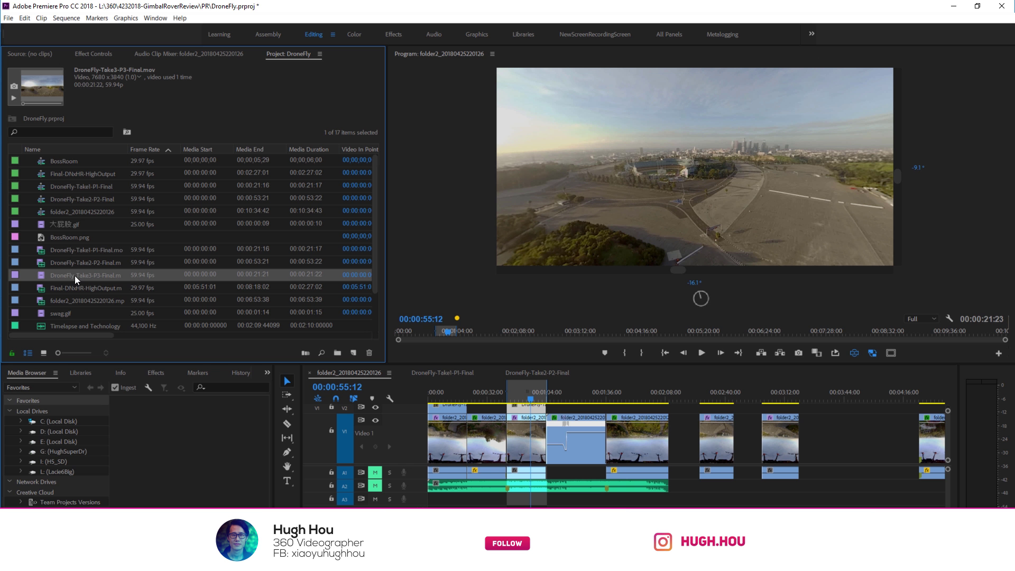
right_click(74, 275)
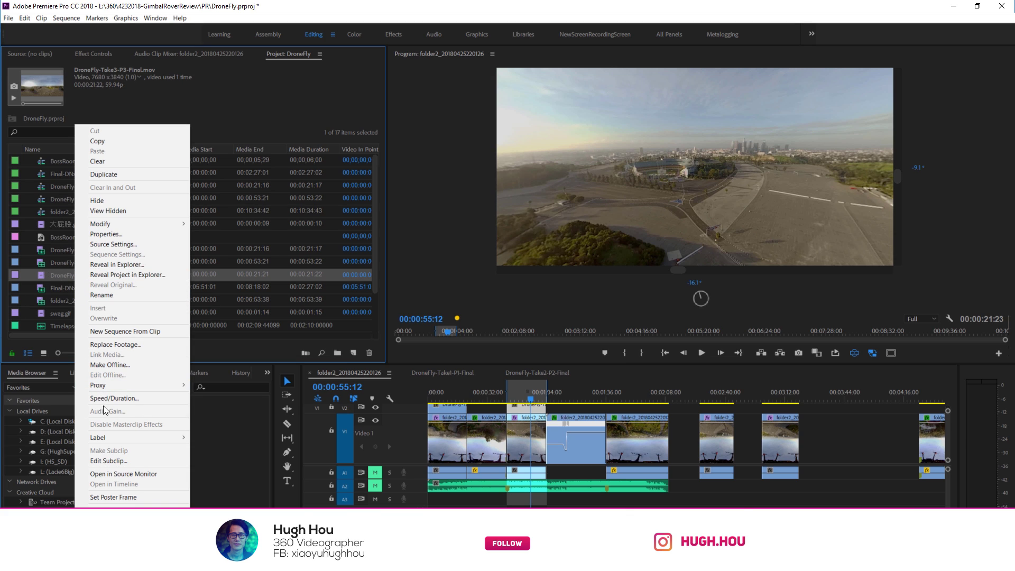
mouse_move(108, 384)
key("Return")
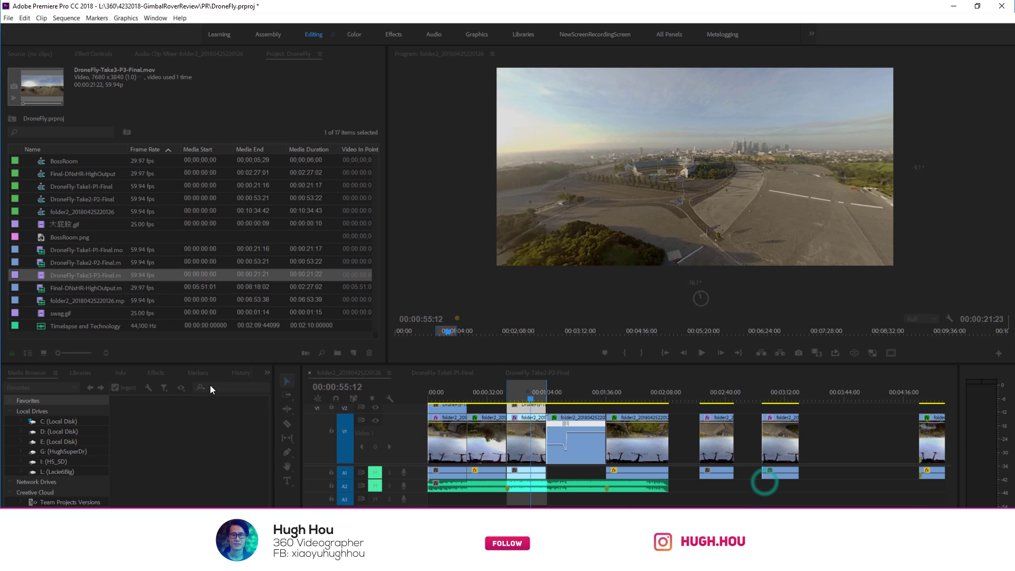
Step: Load the 2K DNxHR 360 Mono Proxy .epr ingest preset and confirm the proxy settings
left_click(572, 141)
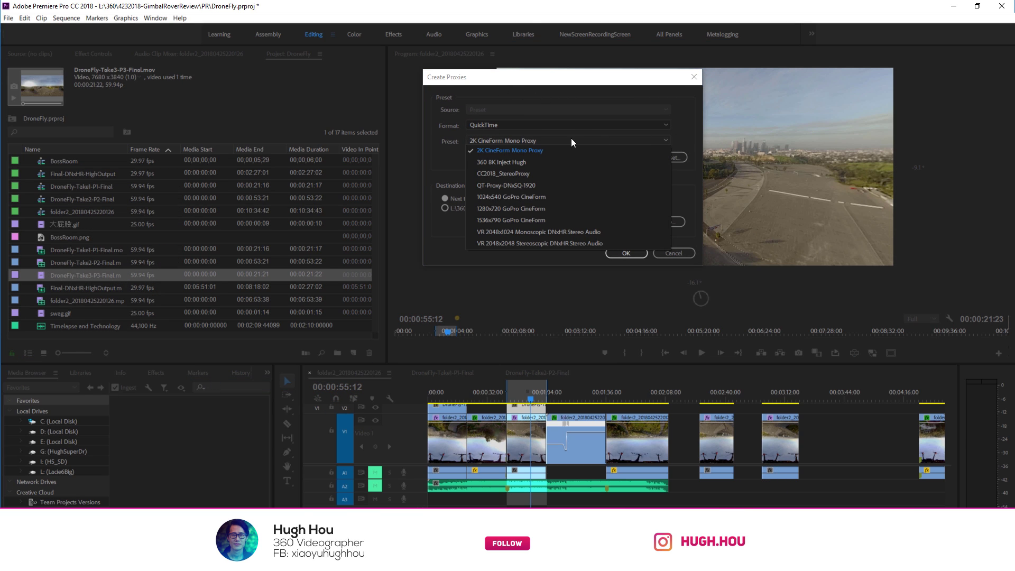
left_click(449, 167)
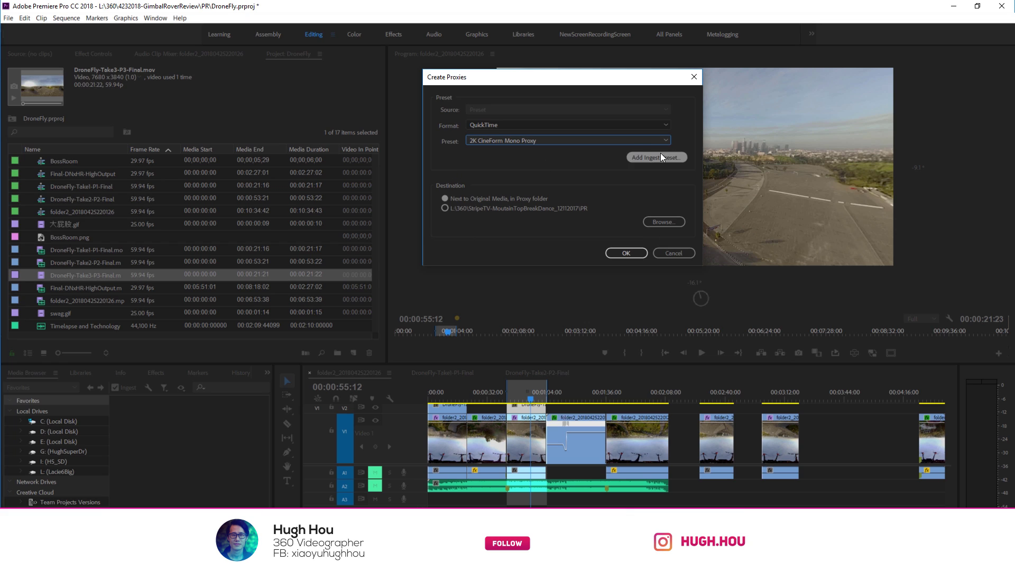
left_click(649, 161)
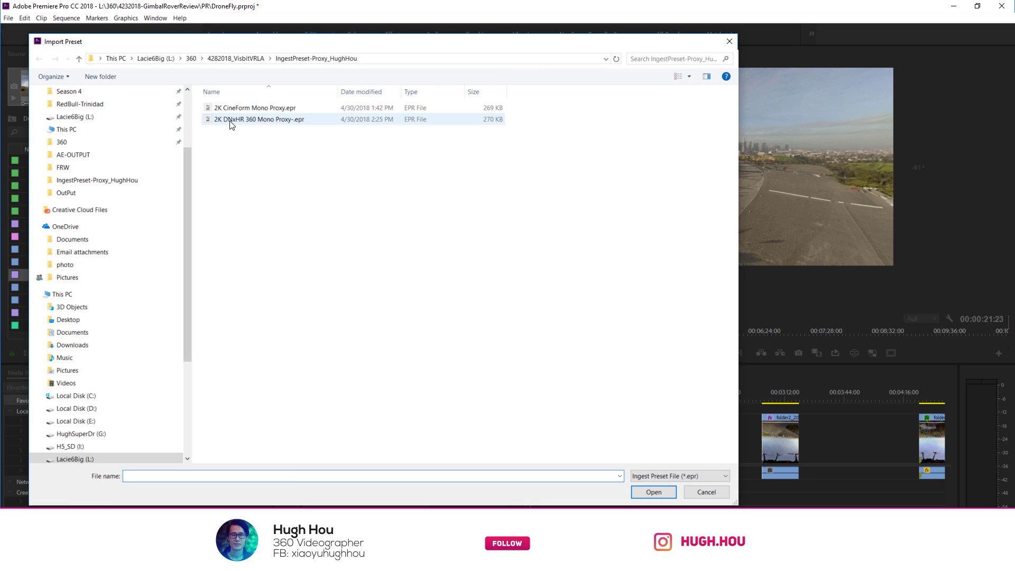
left_click(230, 121)
left_click(654, 491)
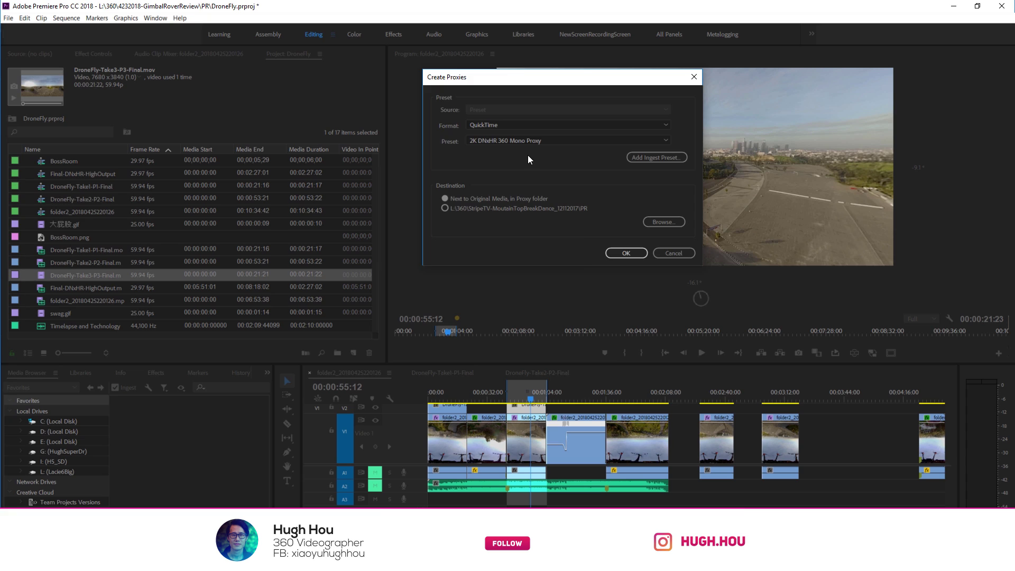
key("Return")
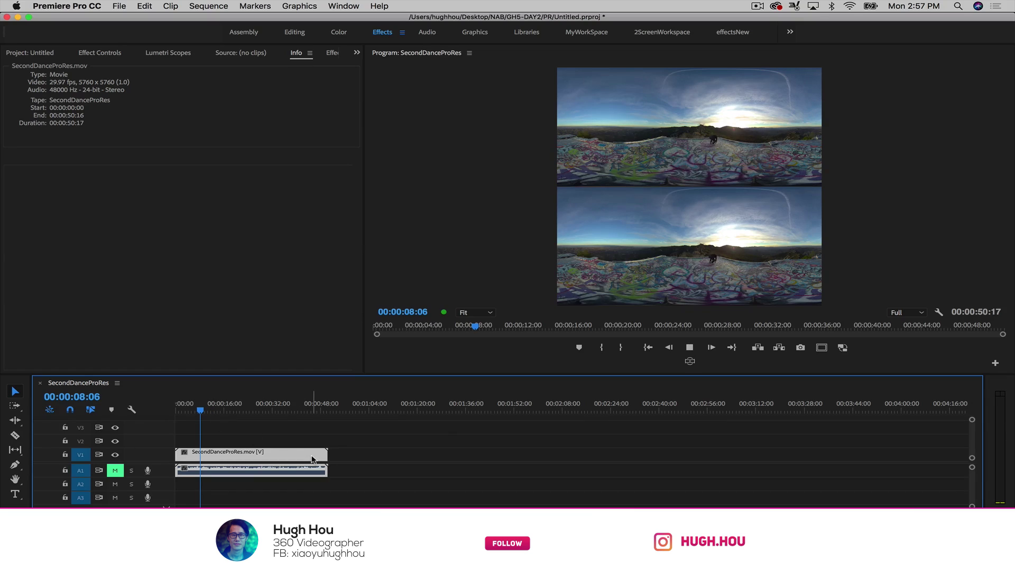
Step: Play the stereo SecondDanceProRes clip and stop playback at 00:00:14:20
key("space")
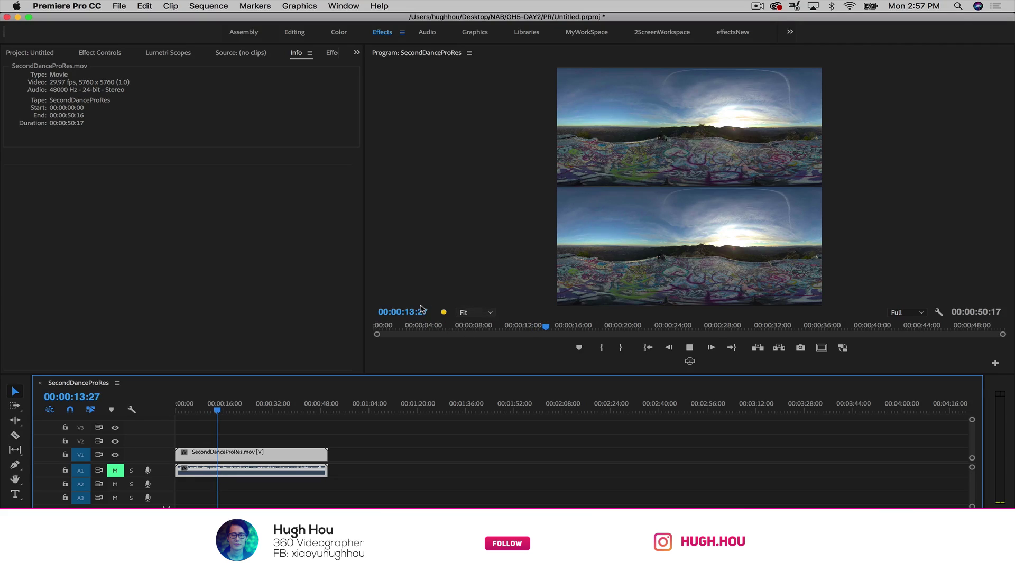
key("space")
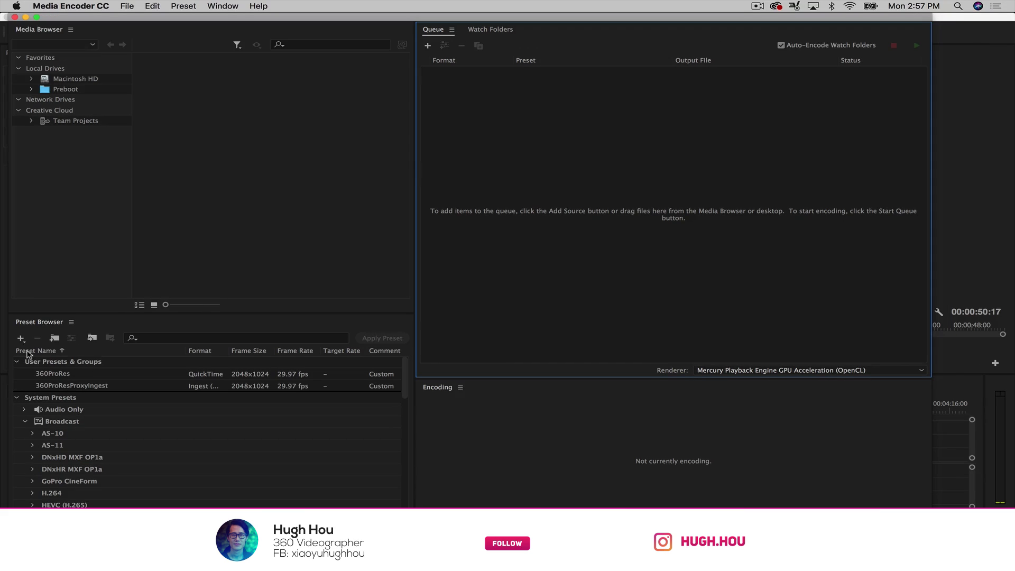
Step: Start a new QuickTime encoding preset using the Apple ProRes 422 (Proxy) codec
left_click(20, 338)
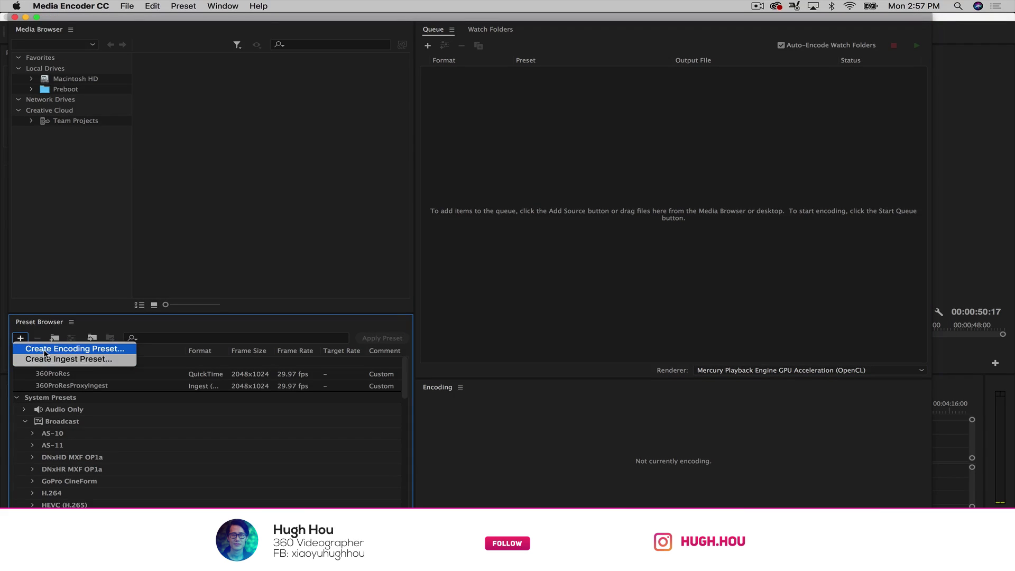
left_click(61, 350)
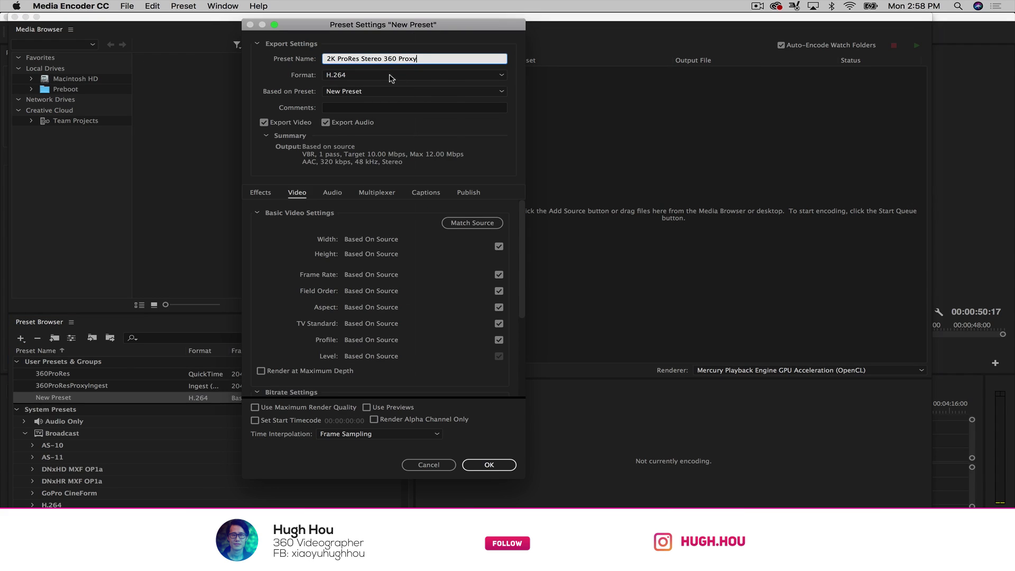
left_click(390, 75)
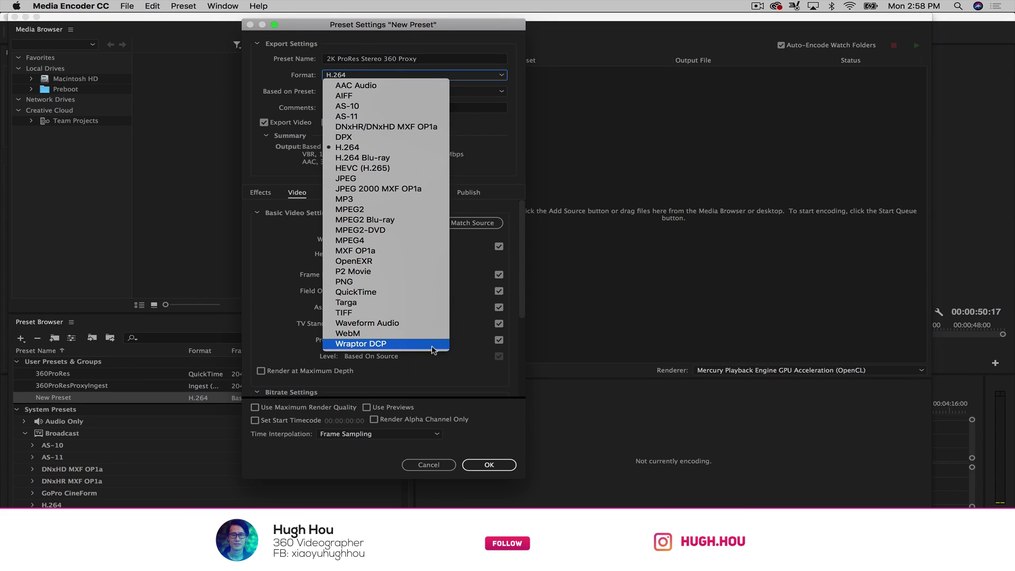
left_click(379, 291)
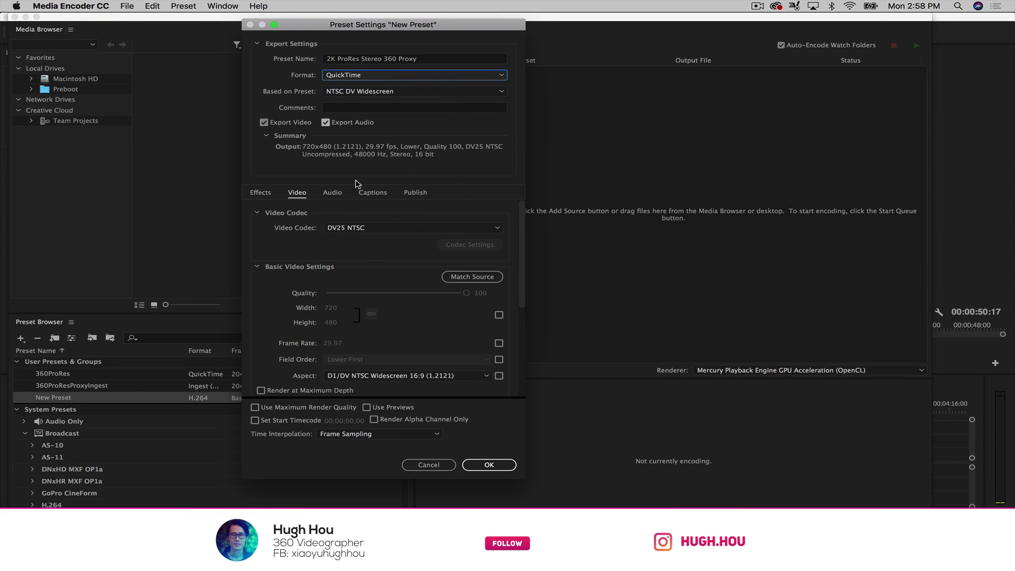
left_click(491, 228)
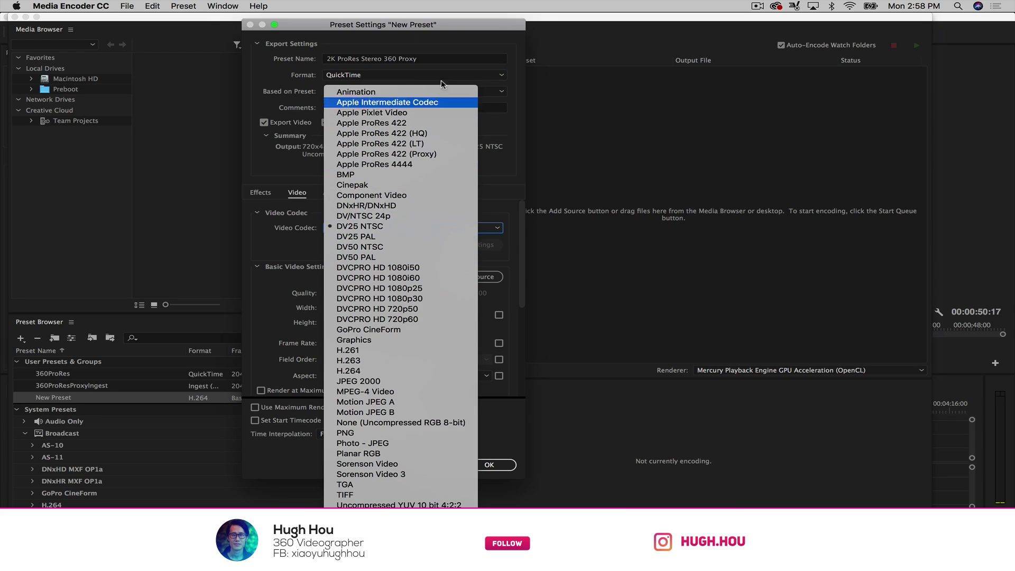
left_click(416, 156)
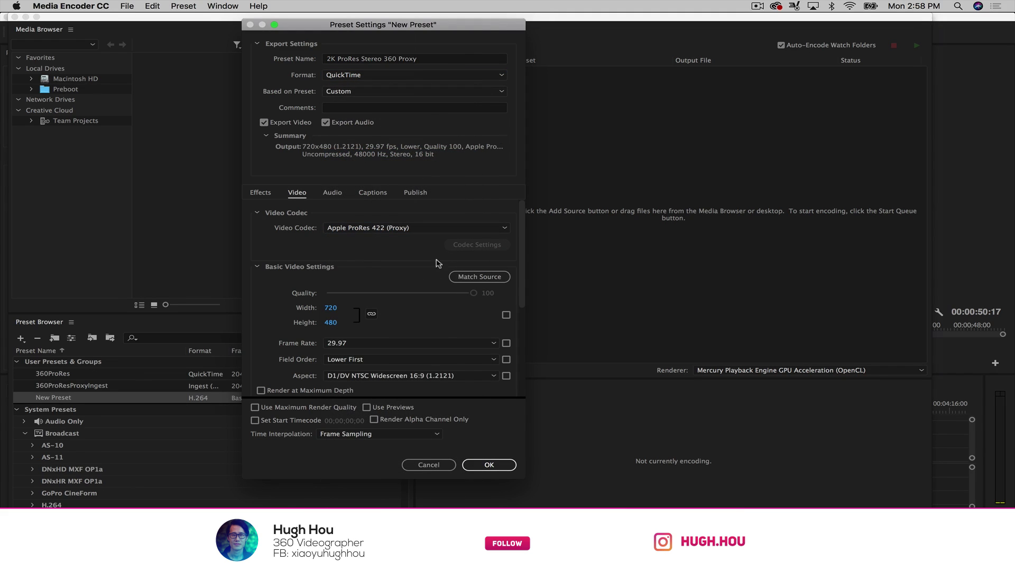
Step: Unlink the frame dimensions and set the frame size to 2048x2048
left_click(371, 314)
left_click(332, 309)
type("20")
key("BackSpace")
key("BackSpace")
type("2,048")
left_click(333, 323)
type("2048")
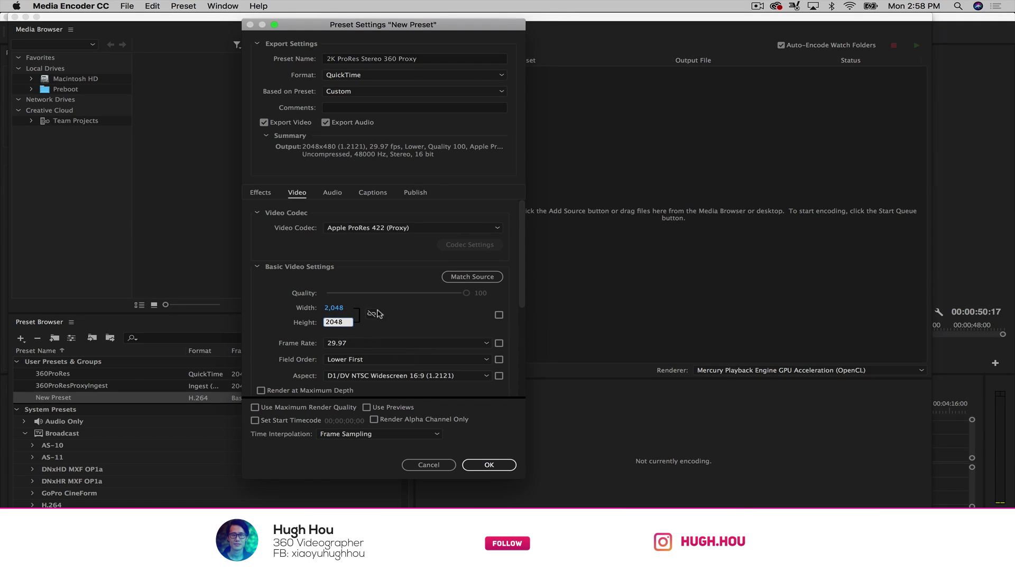
left_click(427, 317)
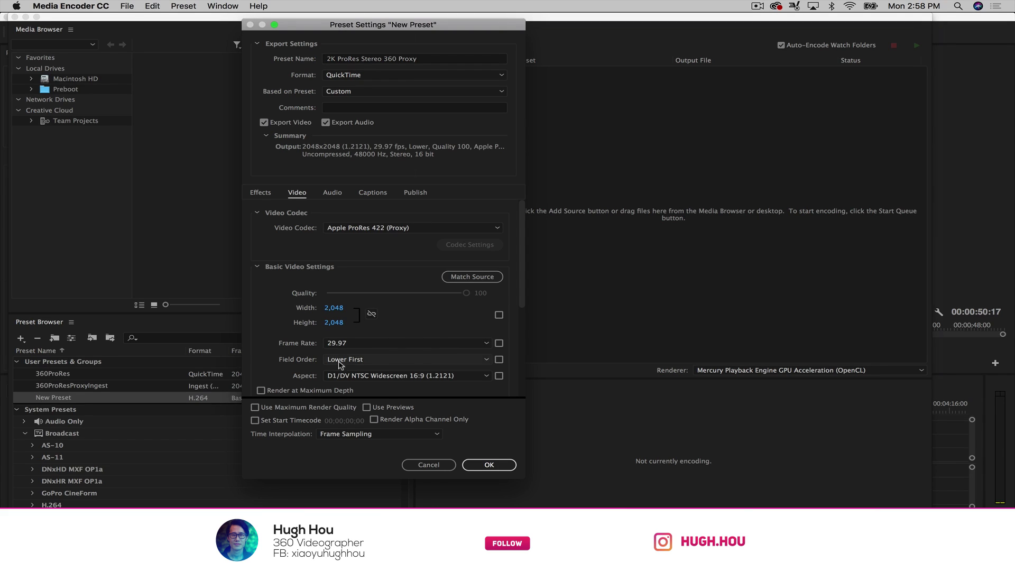
Step: Set Square Pixels, mark the video as VR, and choose Stereoscopic Over/Under layout
scroll(455, 338, "down", 3)
left_click(407, 271)
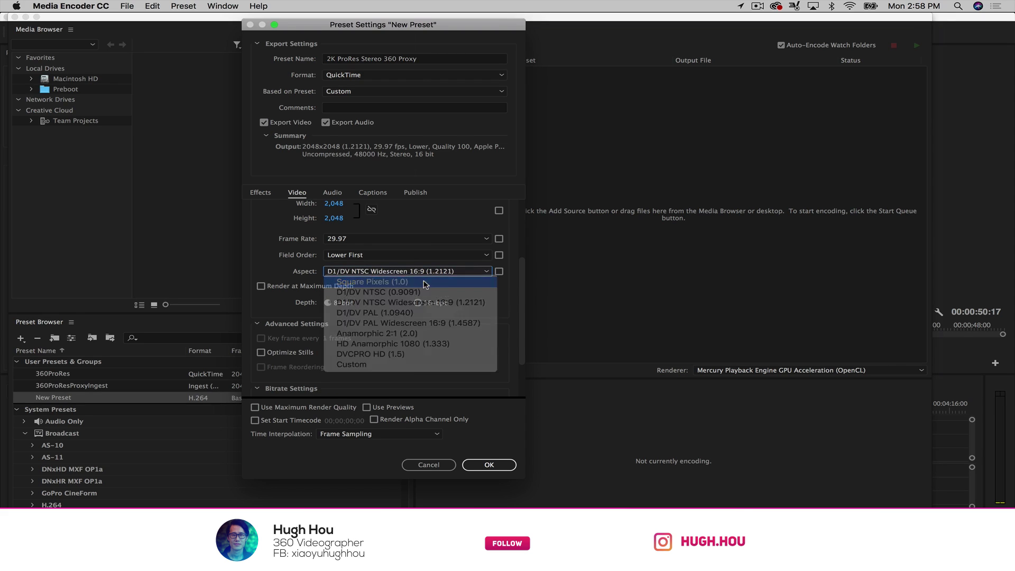
left_click(370, 276)
left_click_drag(523, 290, 506, 346)
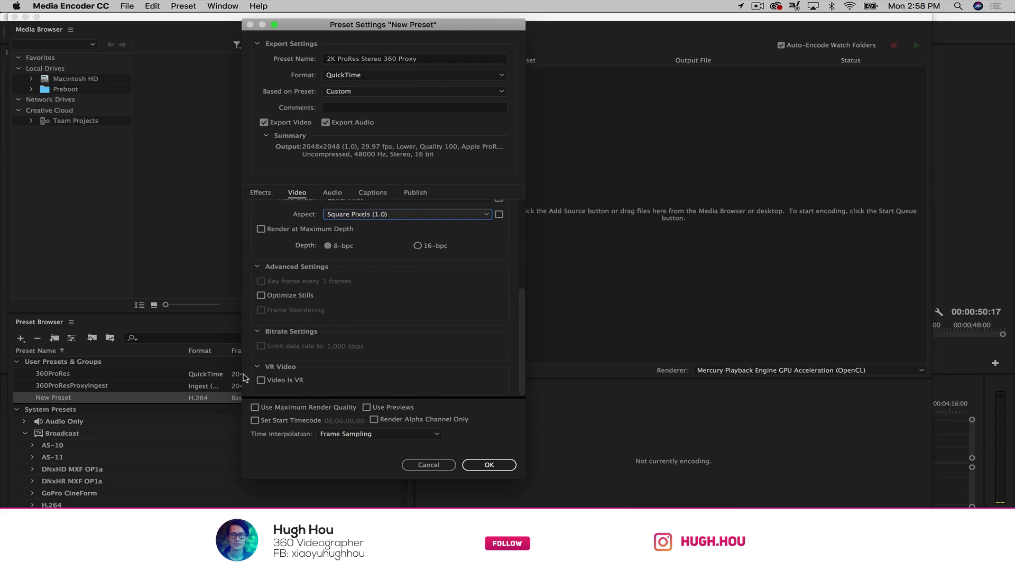
left_click(261, 381)
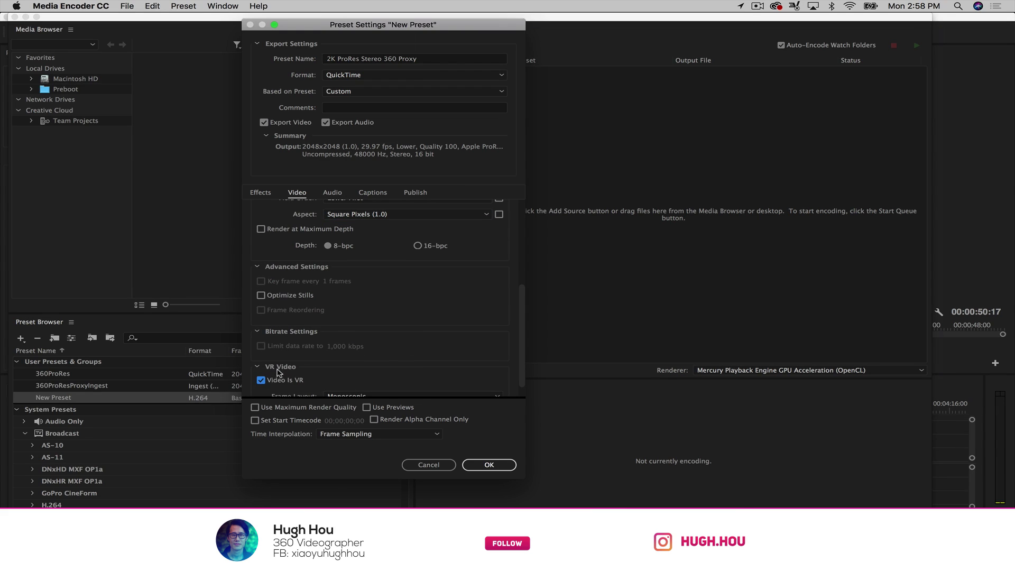
scroll(524, 329, "down", 2)
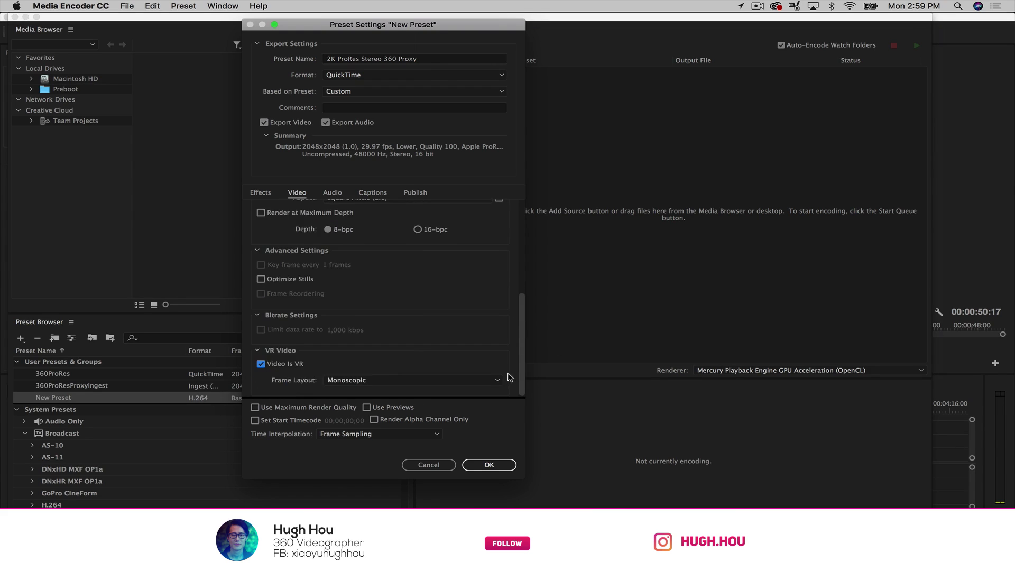
left_click(363, 380)
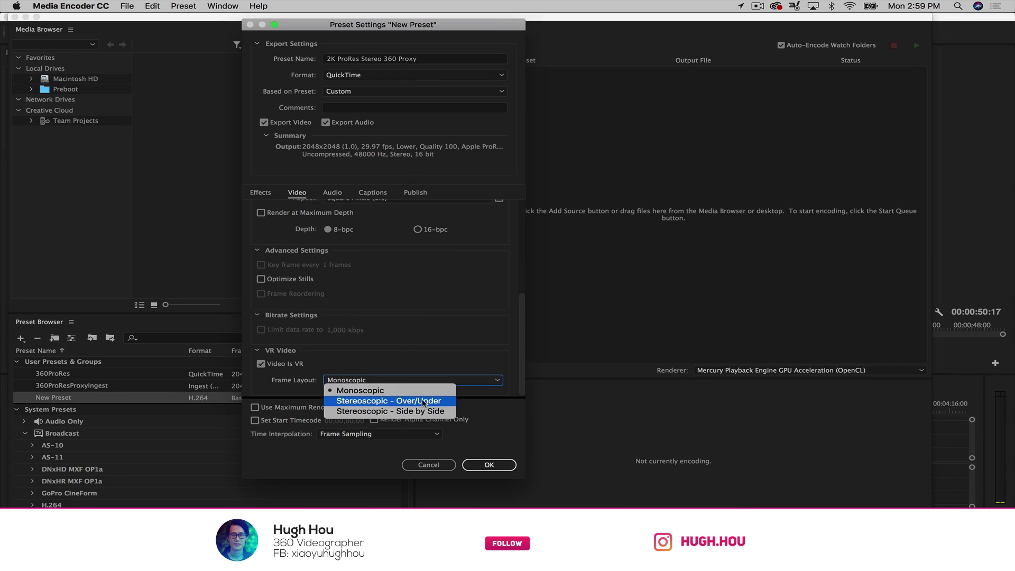
left_click(363, 401)
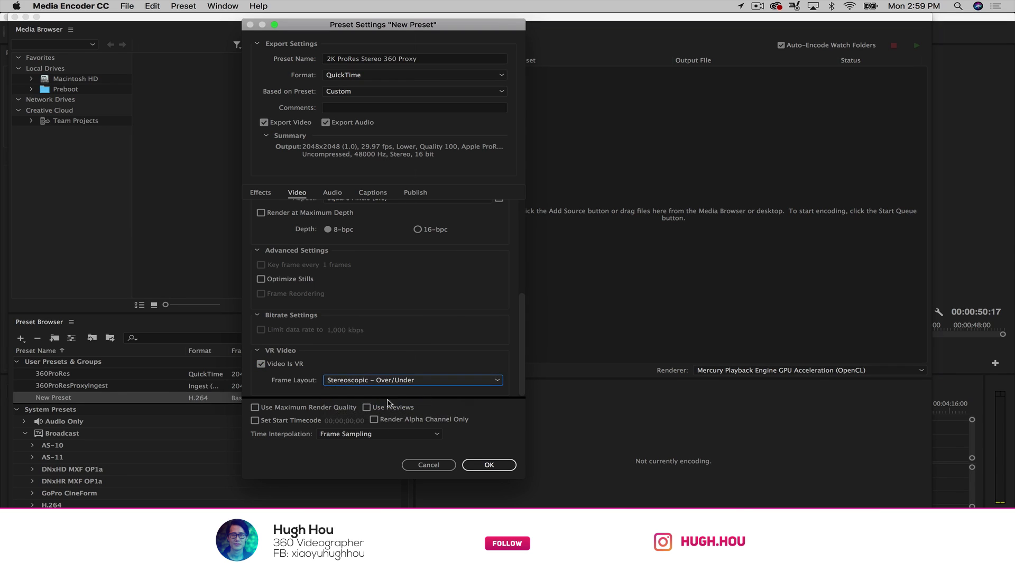
Step: Create an ingest preset named 2K ProRes Stereo 360 Proxy that transcodes with the matching preset
left_click(21, 339)
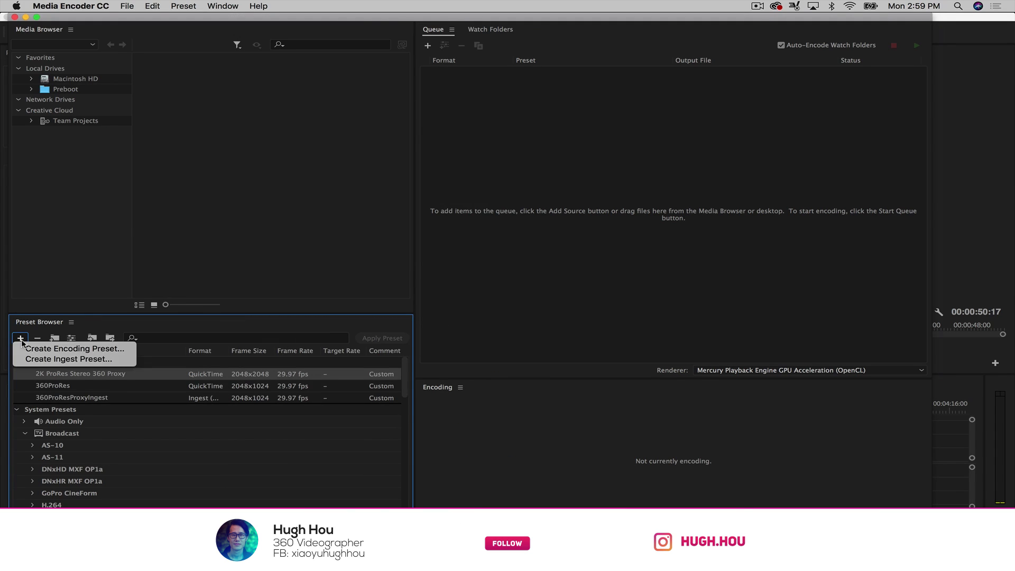
left_click(74, 360)
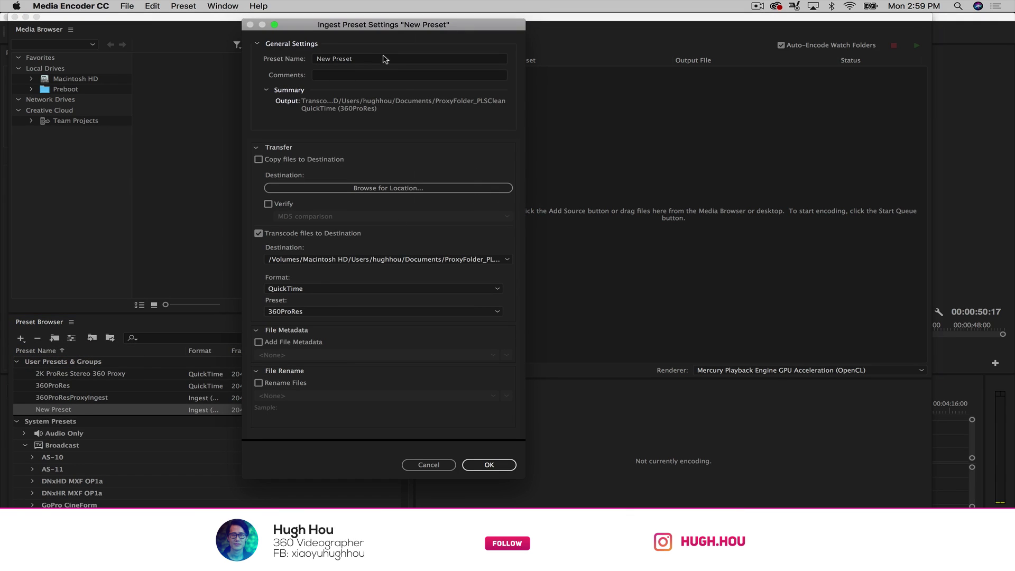
left_click(385, 58)
type("2K ProRes Stereo 360 Proxy")
left_click(308, 312)
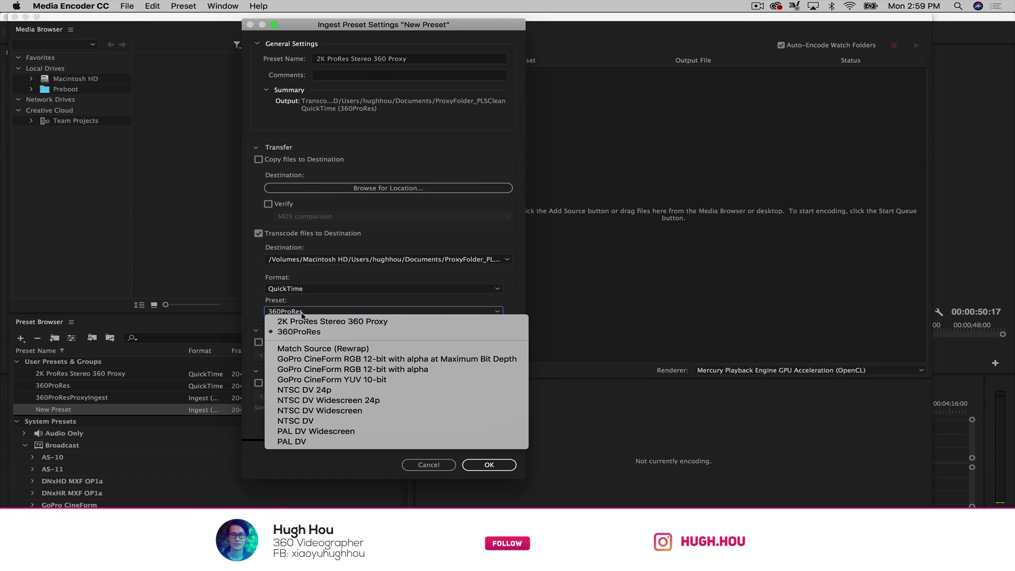
left_click(357, 324)
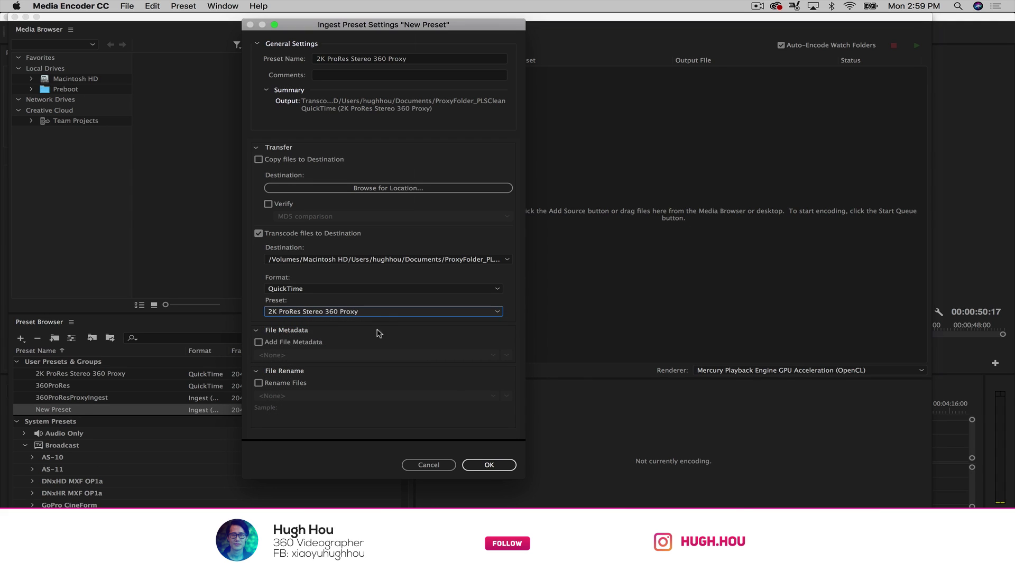
left_click(485, 464)
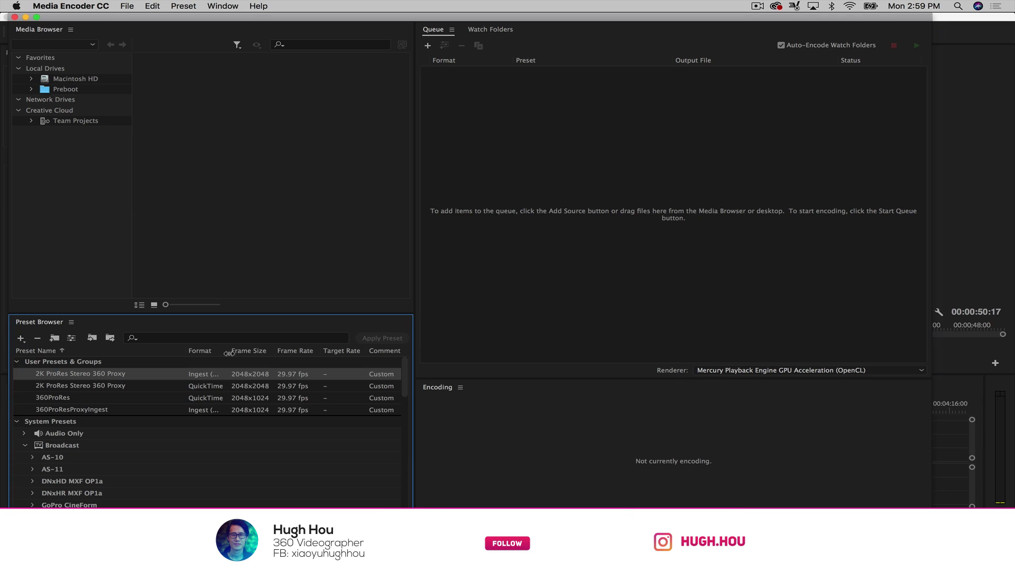
Step: Export the 2K ProRes Stereo 360 Proxy ingest preset to a file and return to Premiere Pro
left_click_drag(229, 354, 273, 353)
right_click(221, 375)
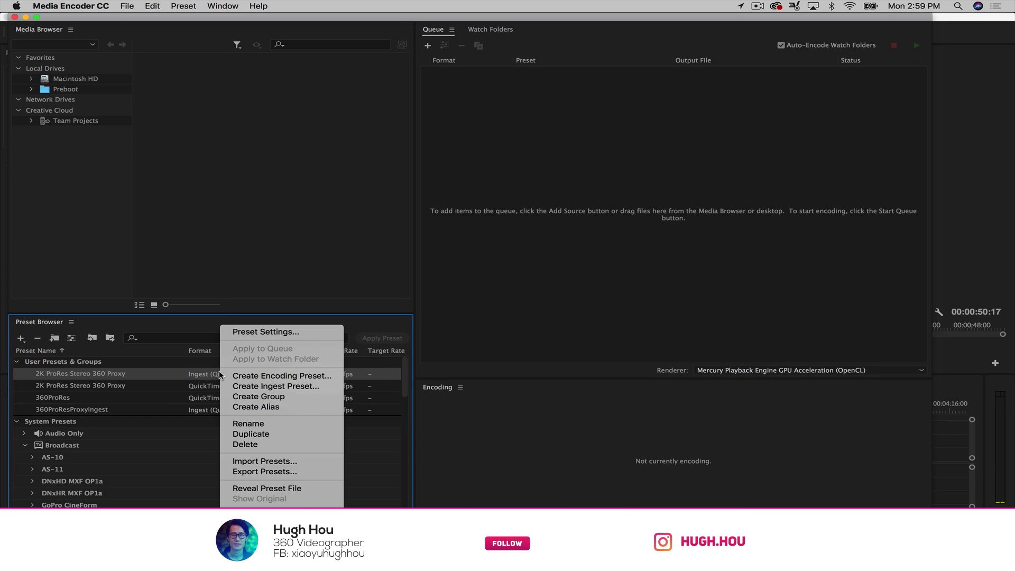
left_click(246, 472)
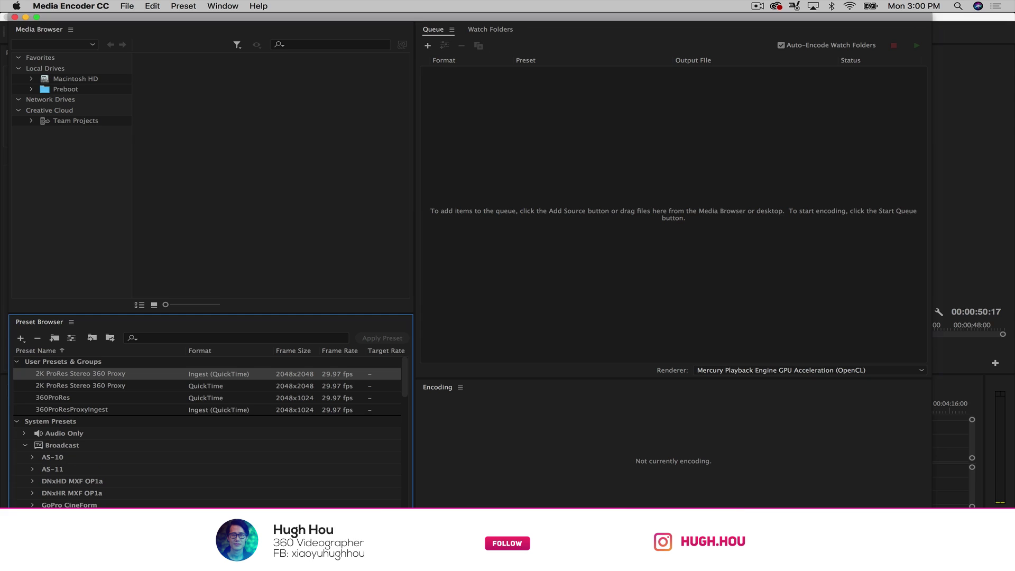
key("super+Tab")
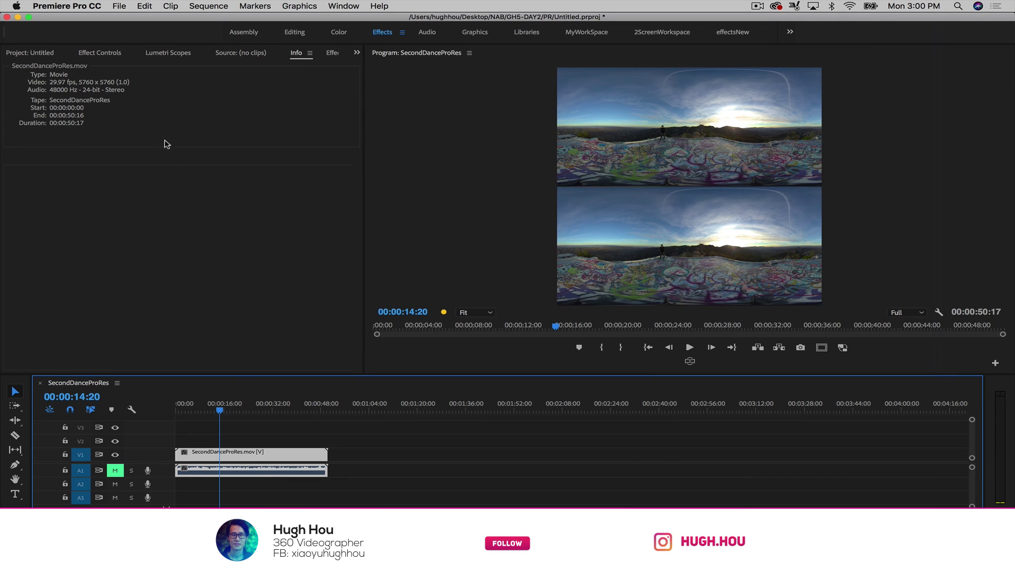
Step: Start creating QuickTime-format proxies for the SecondDanceProRes.mov clip
left_click(11, 53)
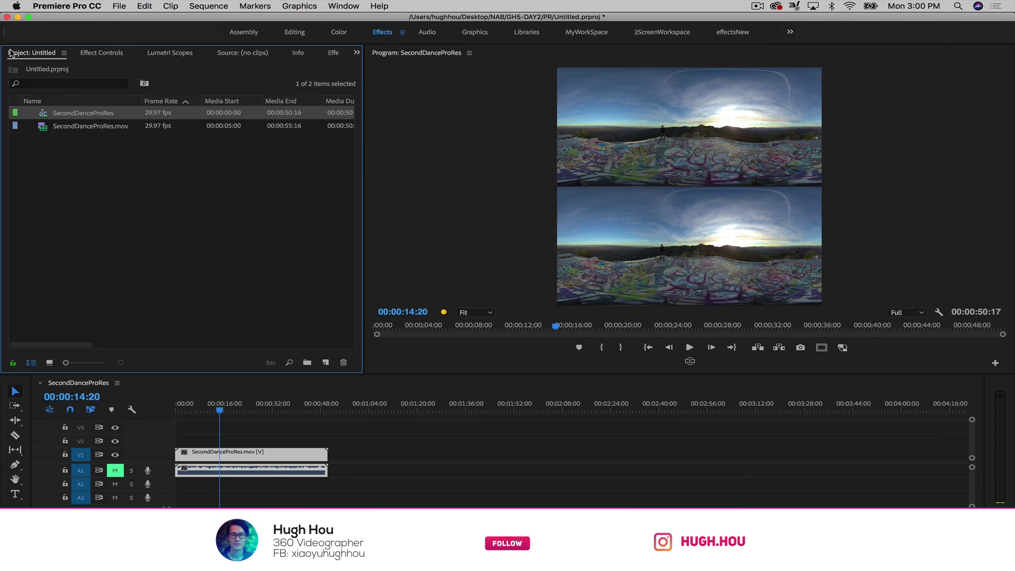
left_click(69, 126)
right_click(107, 131)
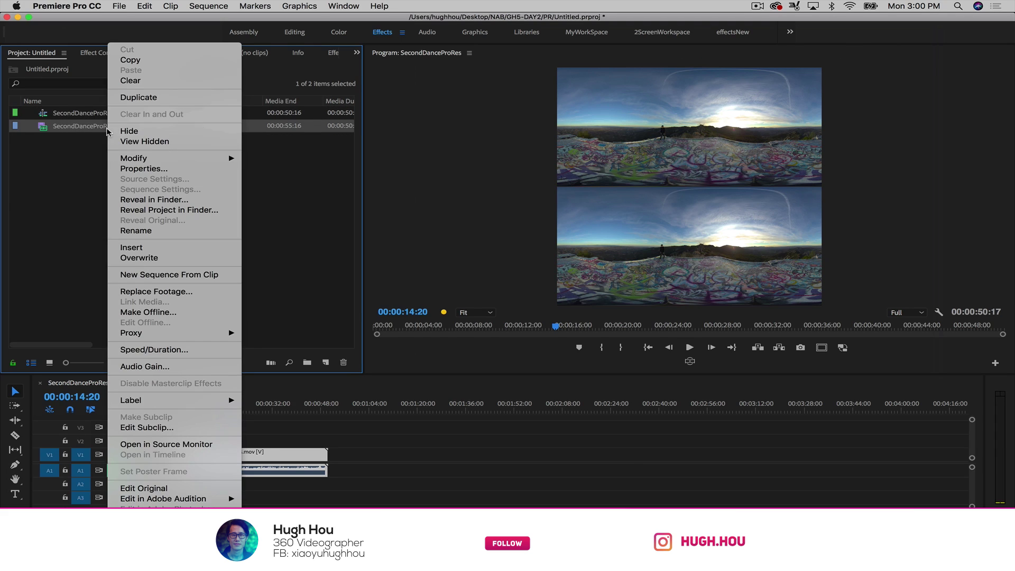
mouse_move(164, 333)
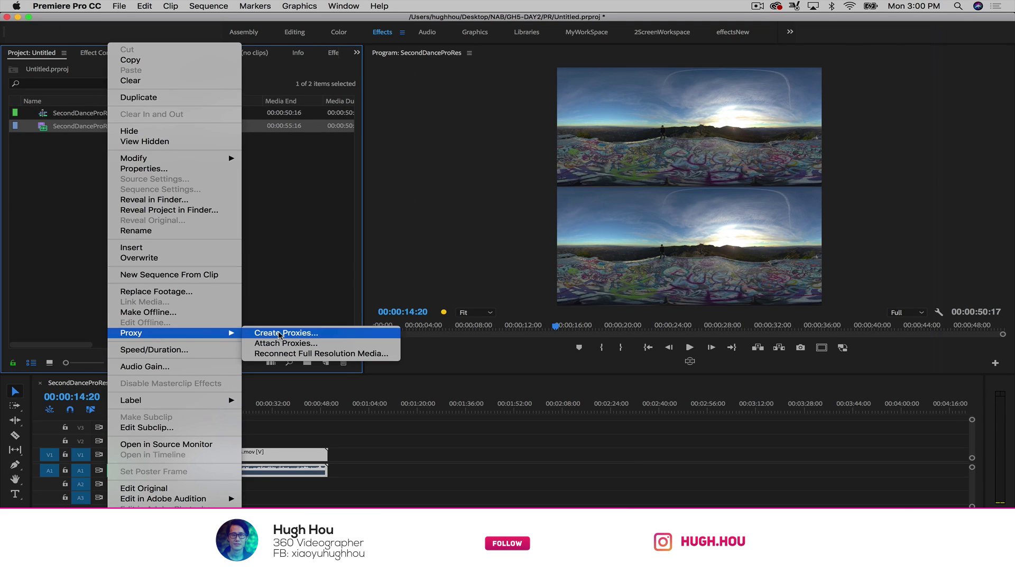
left_click(314, 330)
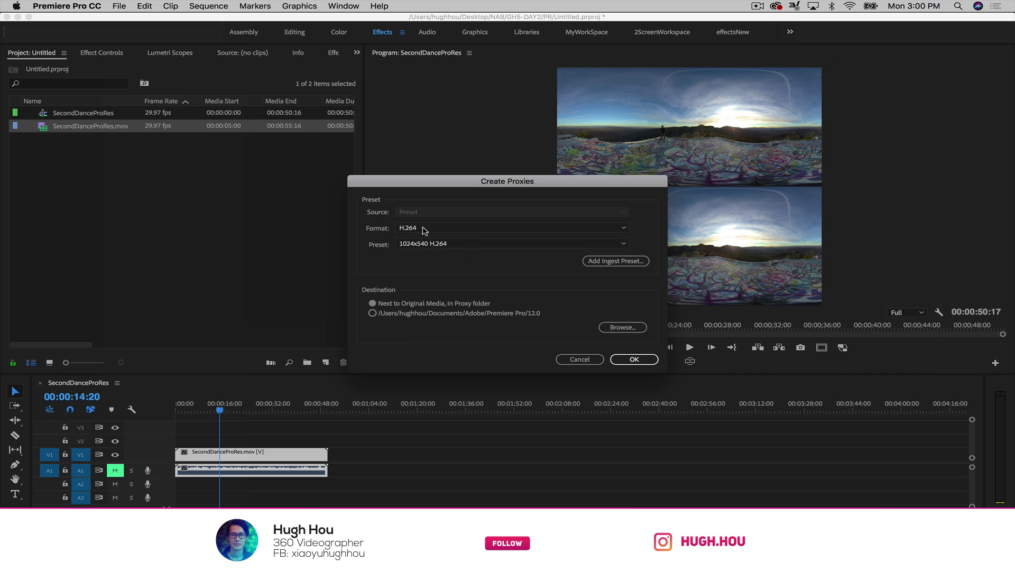
left_click(424, 229)
left_click(429, 244)
Step: Load 2K ProRes Stereo 360 Proxy.epr from the Samsung_T3 InjectPreset folder and start proxy creation
left_click(442, 244)
left_click(649, 246)
left_click(616, 262)
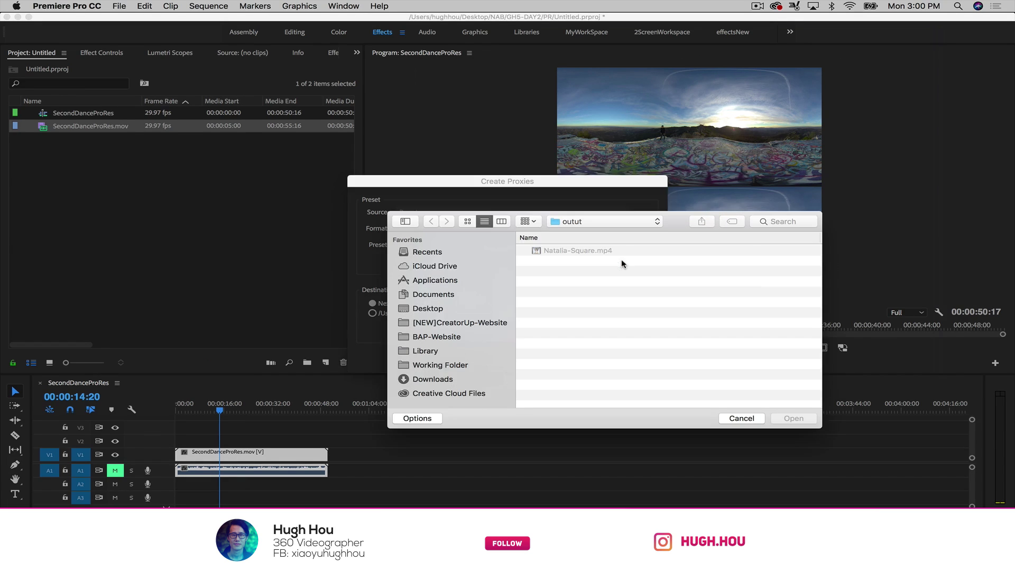
left_click(563, 251)
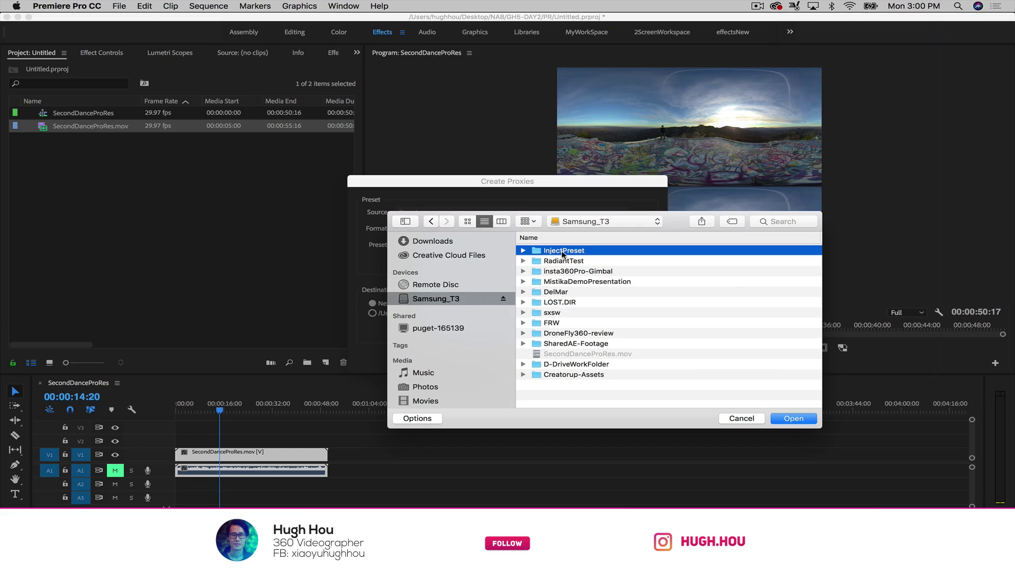
left_click(519, 250)
left_click(596, 262)
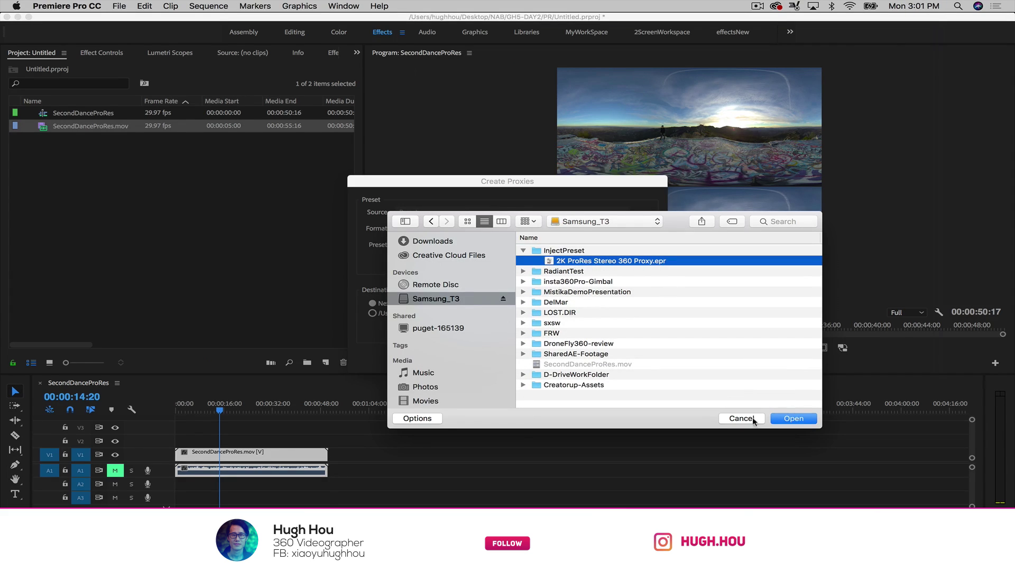
left_click(793, 419)
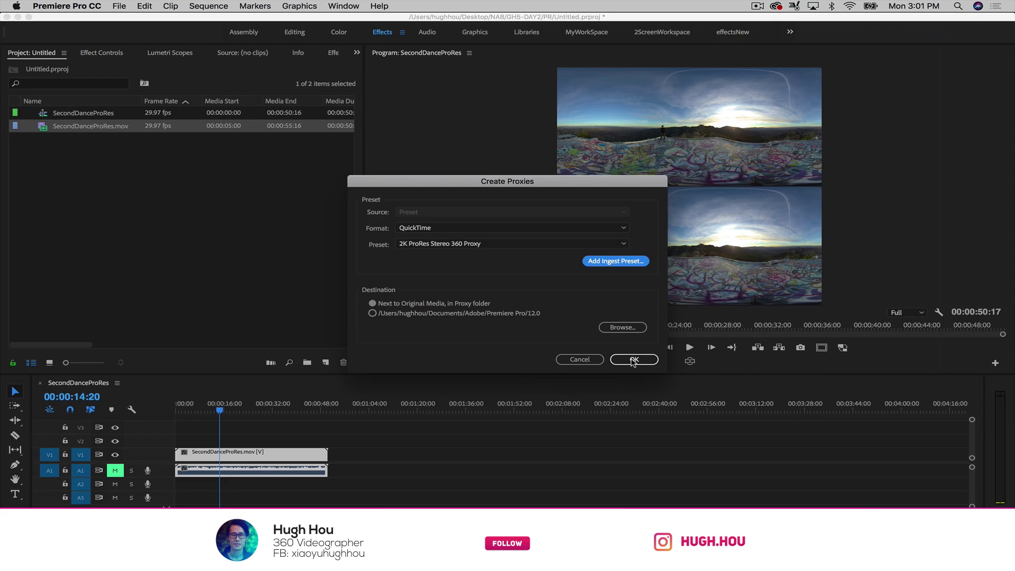
left_click(634, 359)
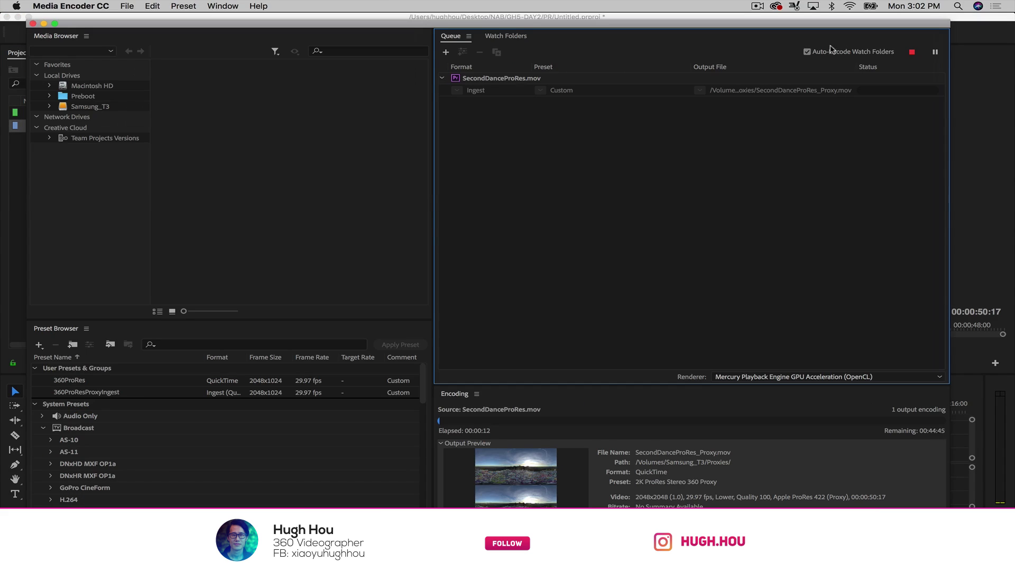